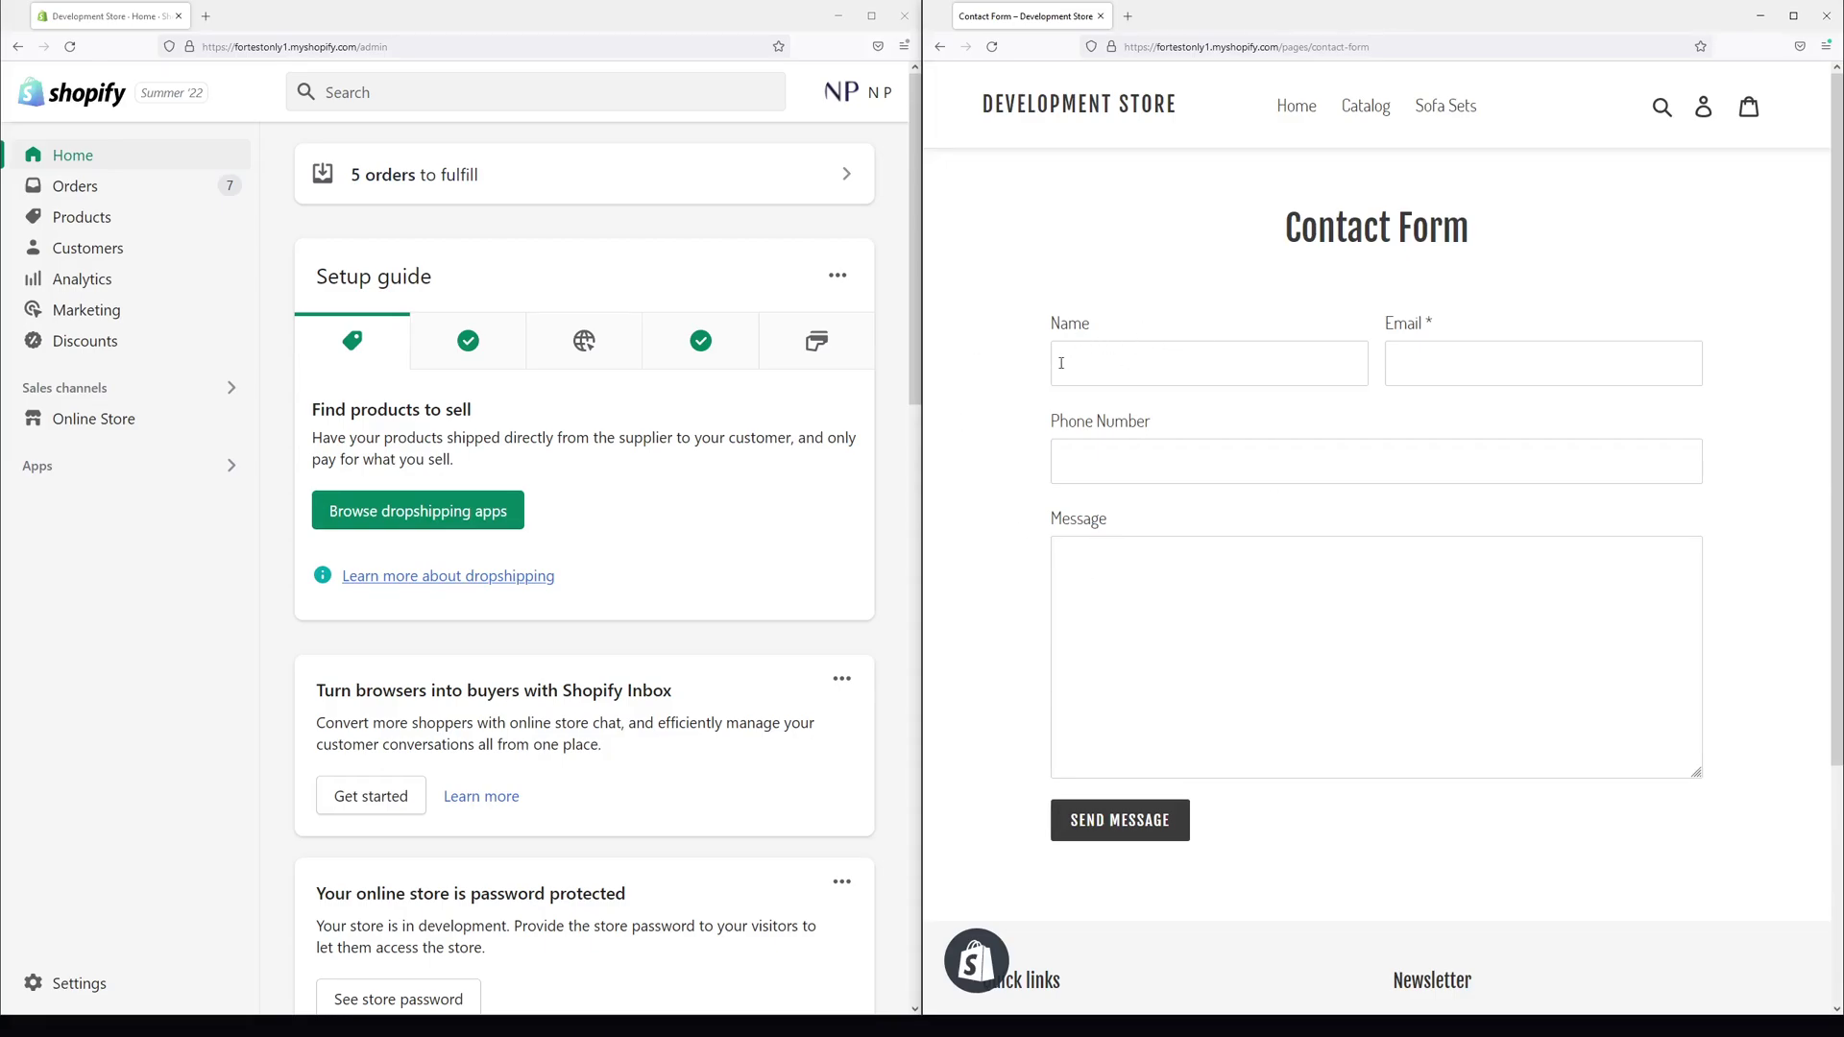
# Maximize the admin window and show the actions list for the current Debut theme
pyautogui.click(871, 15)
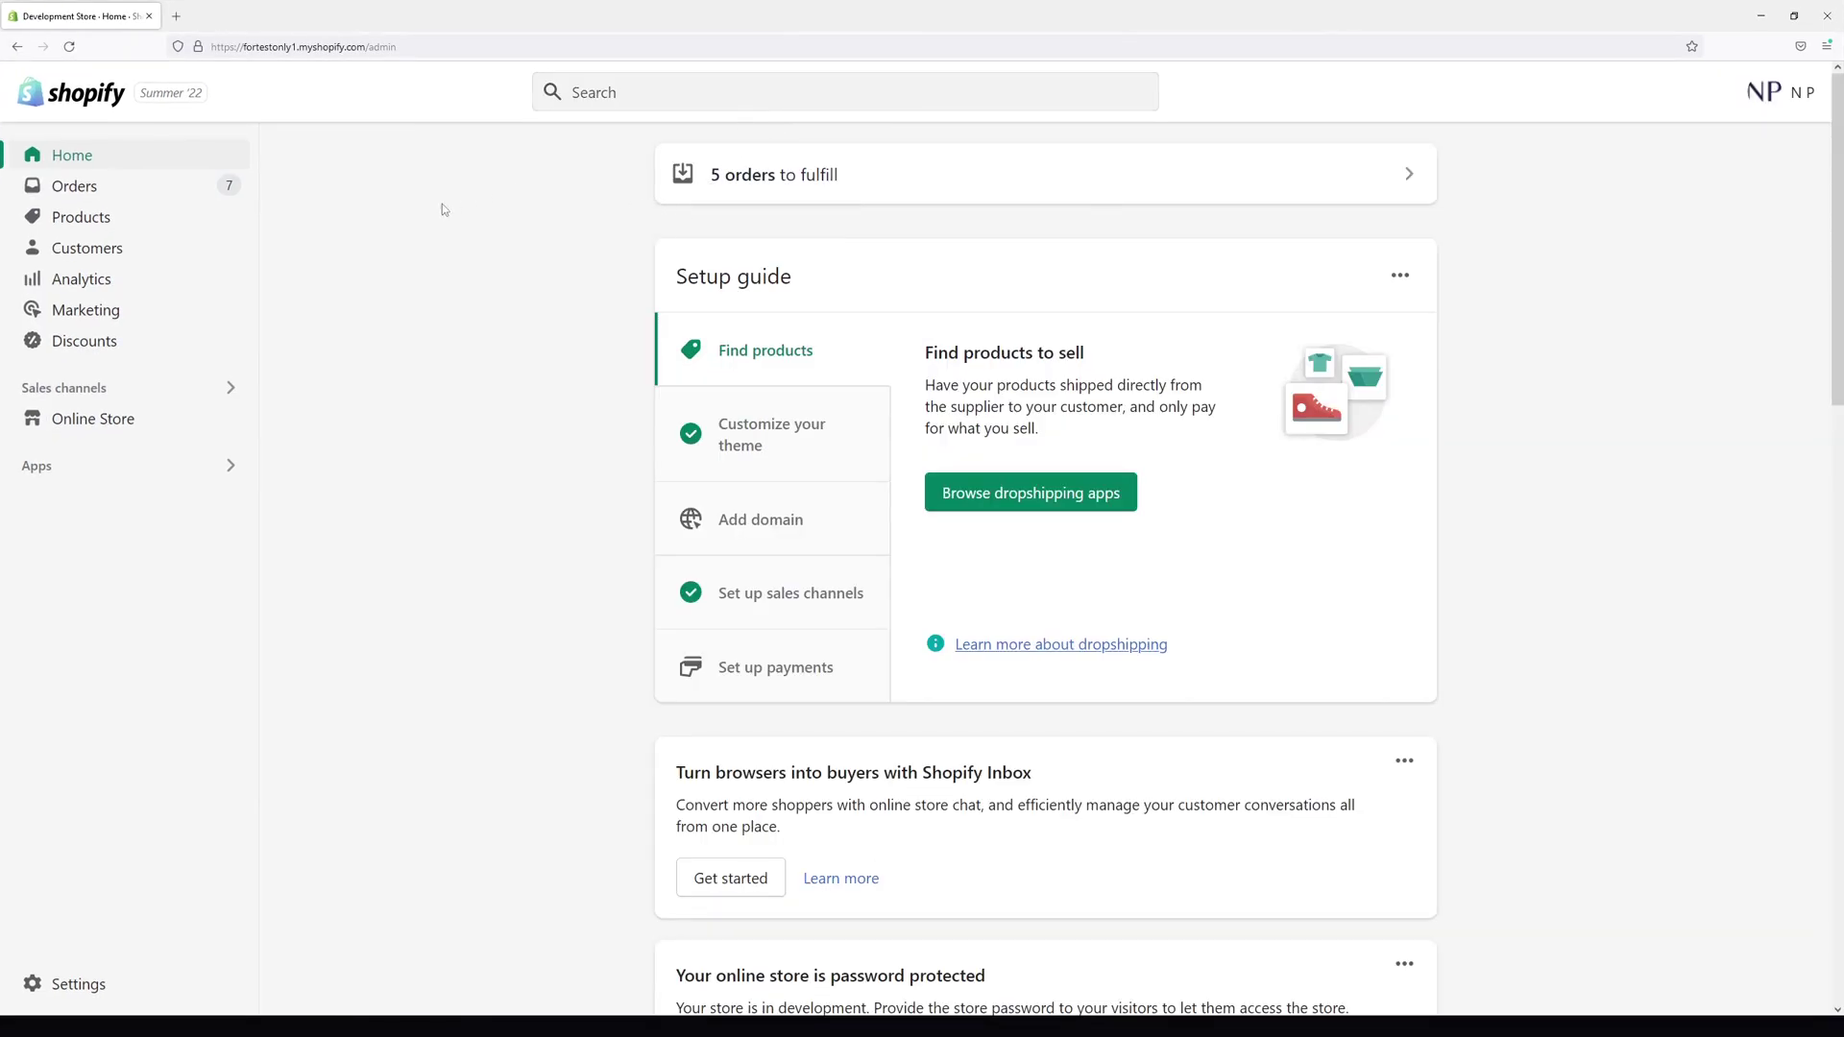
pyautogui.click(127, 422)
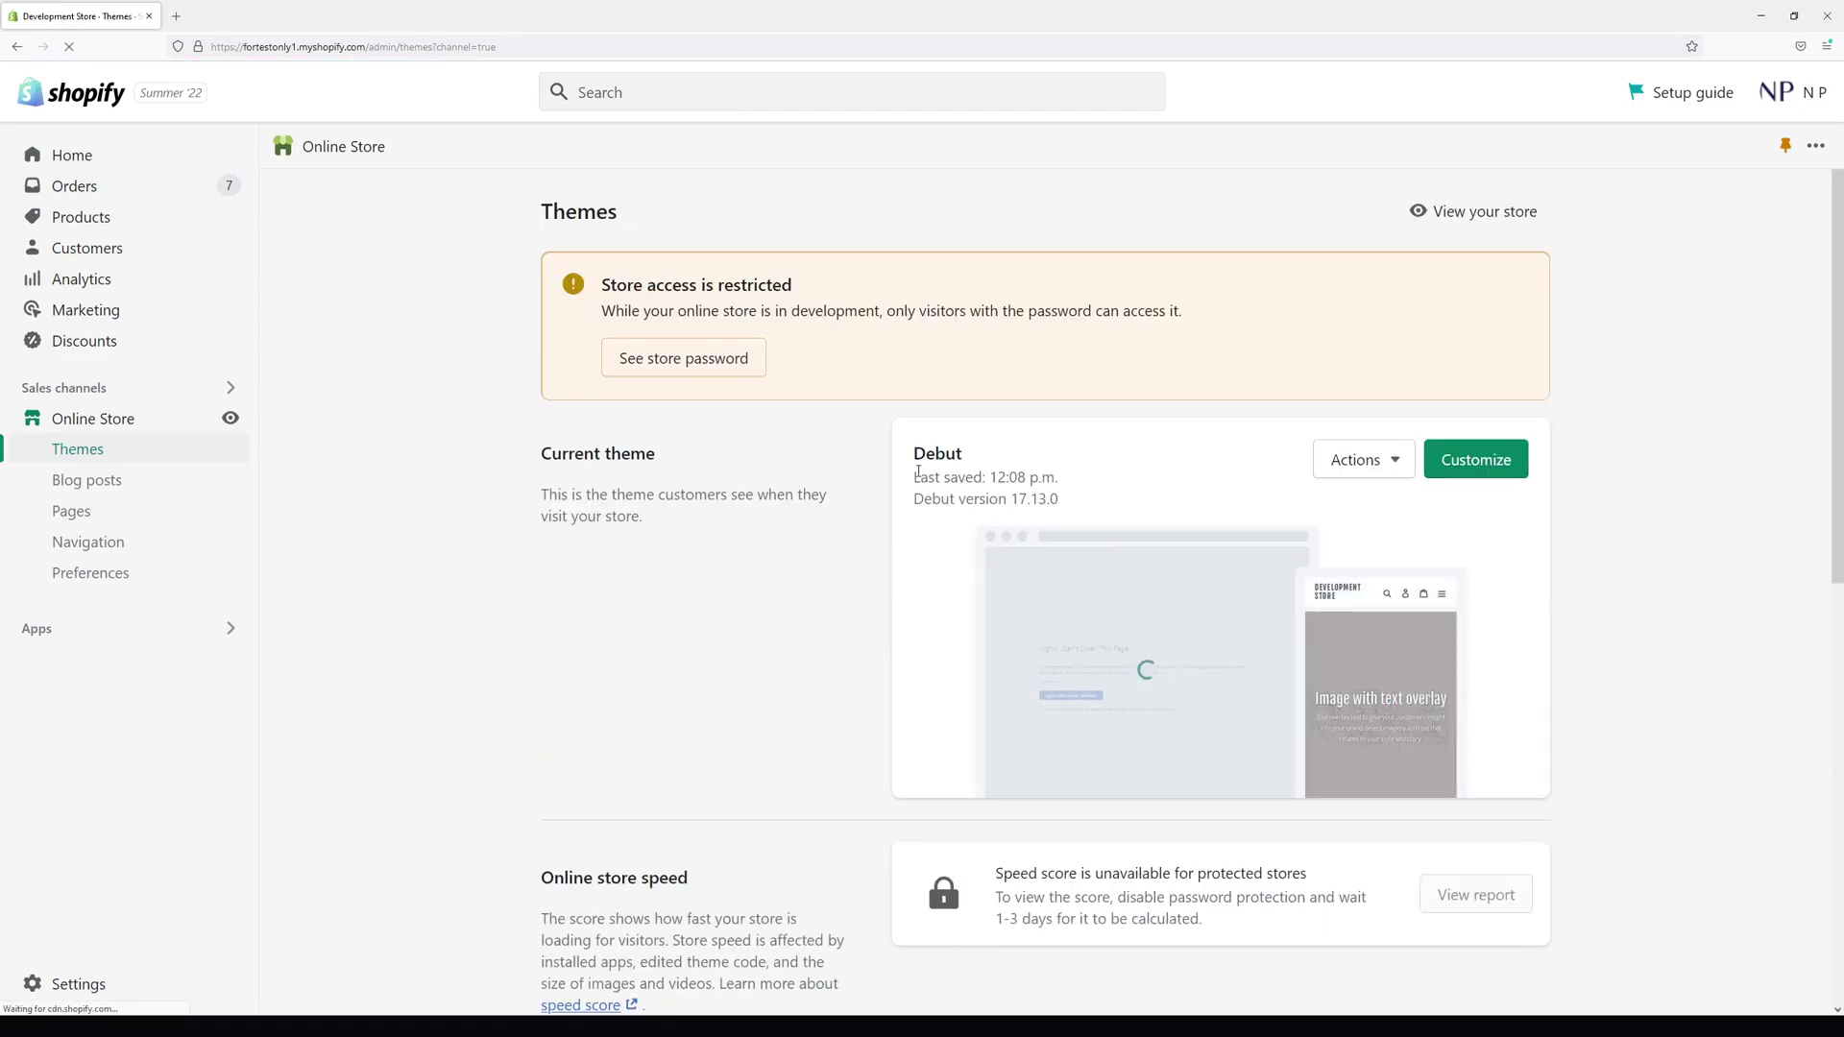
pyautogui.click(1393, 459)
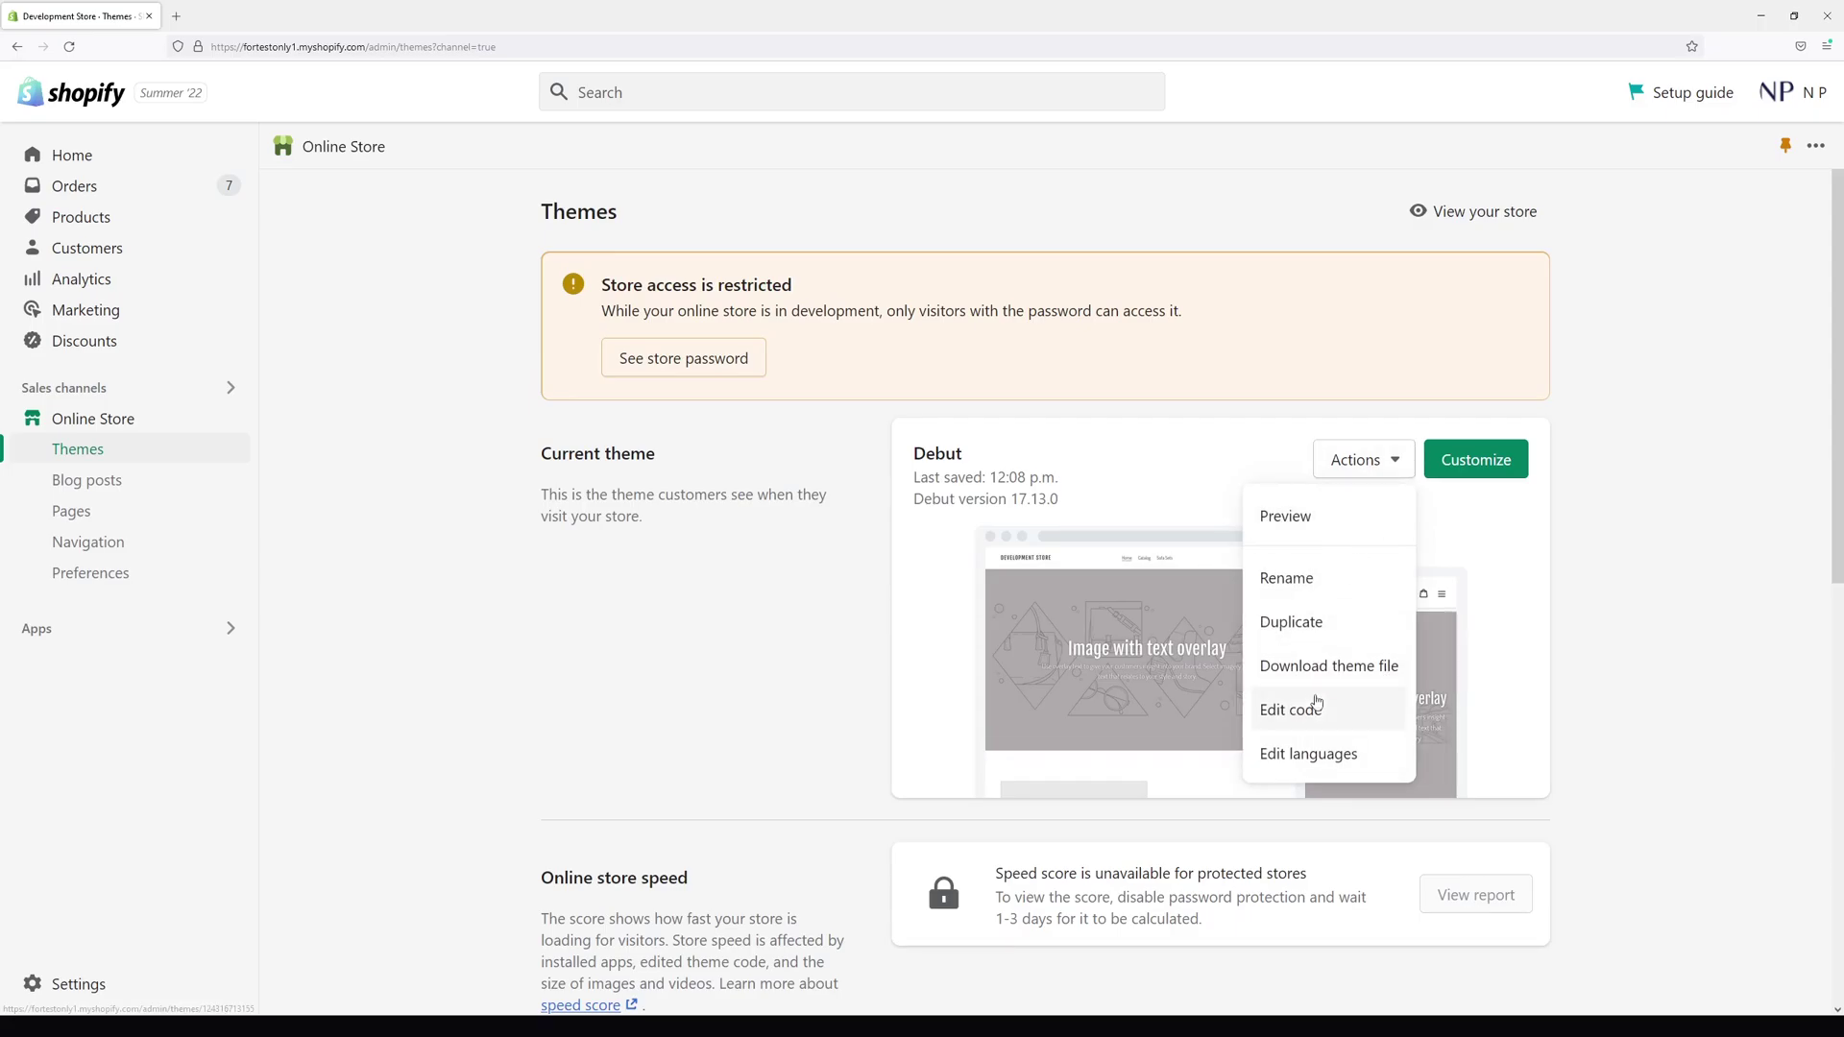
# Open Debut's page.contact.liquid via a 'contact' file search and highlight the phone label and input lines
pyautogui.click(1317, 708)
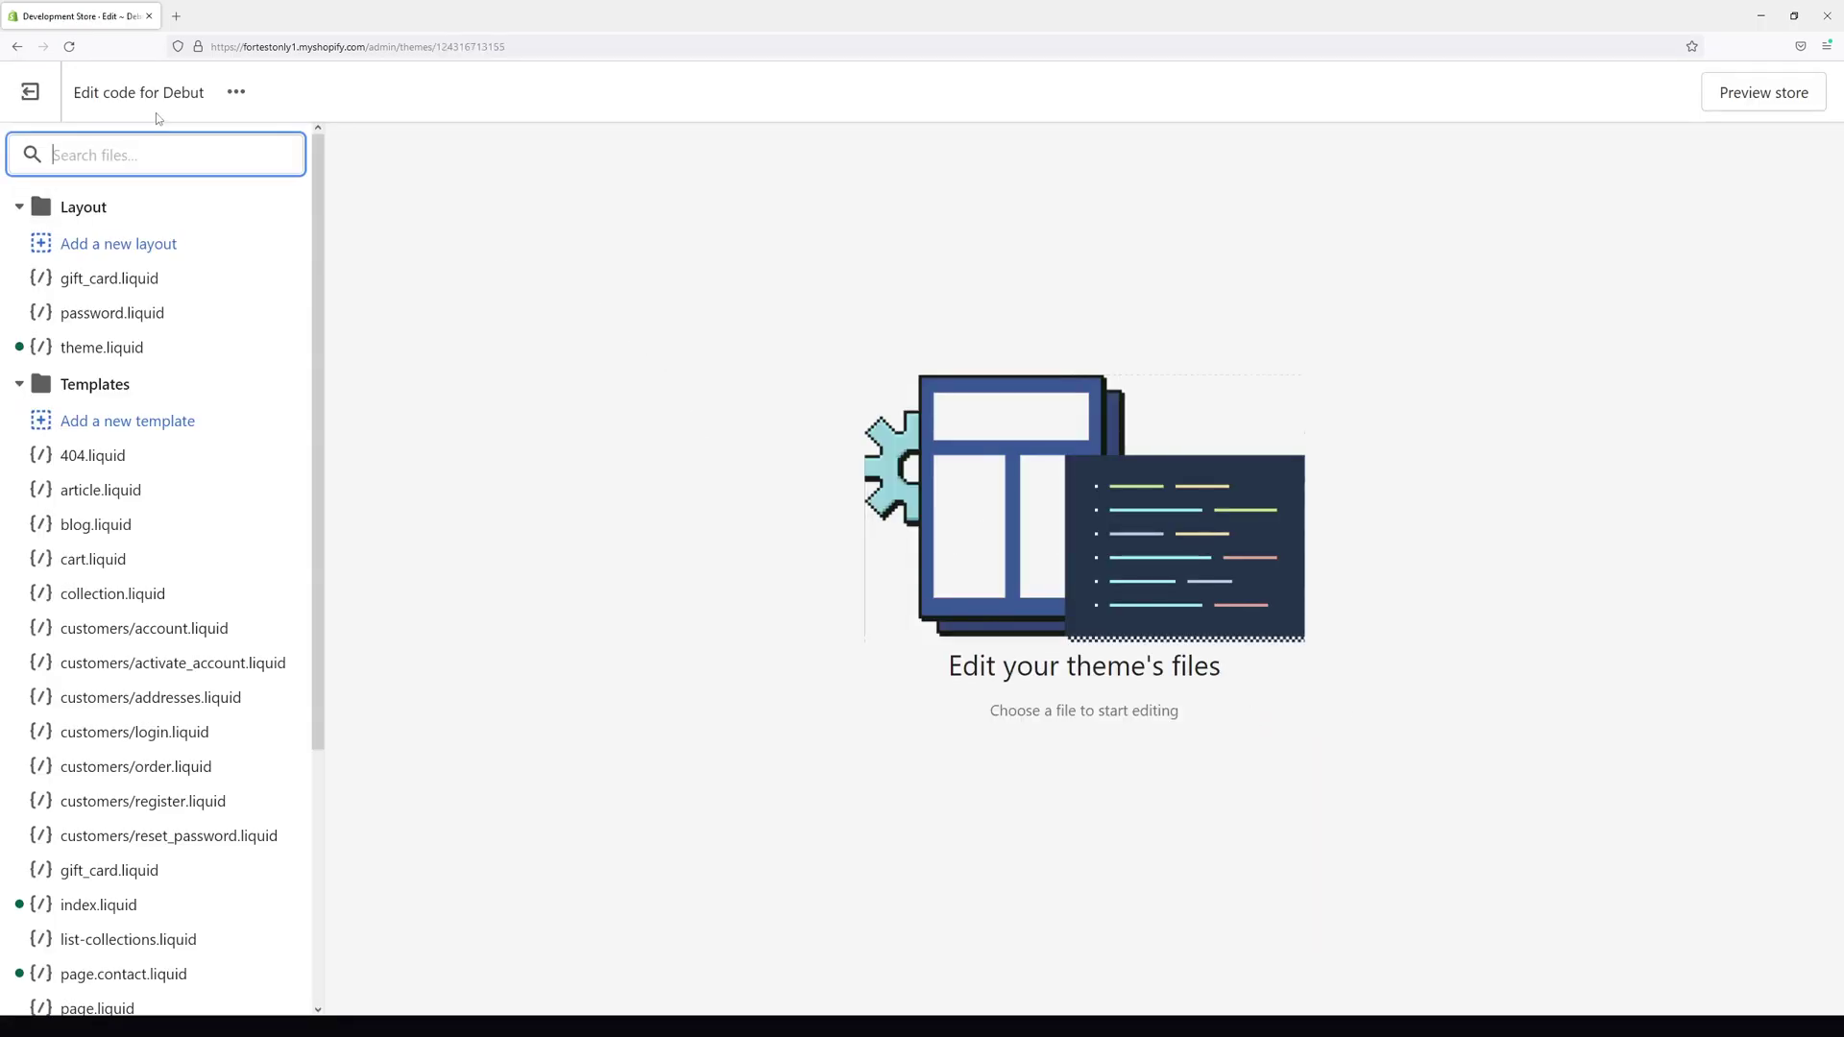
pyautogui.write('contact')
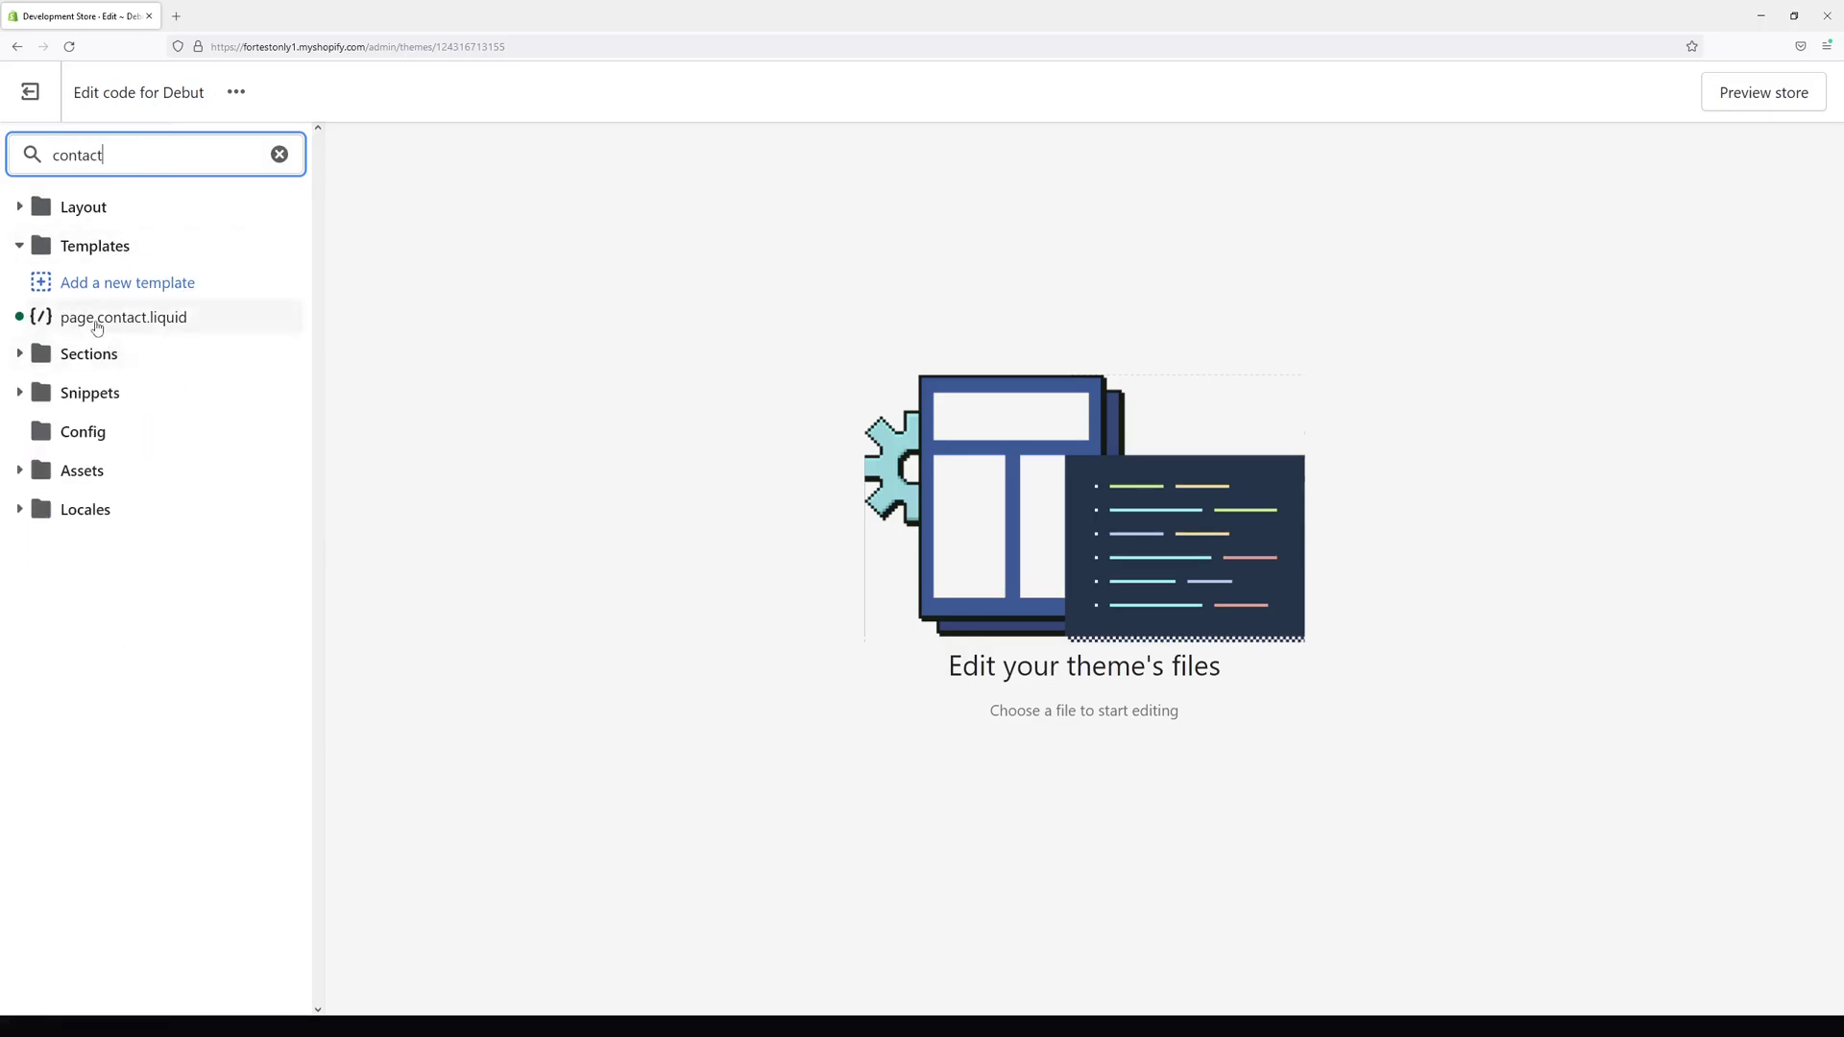
pyautogui.click(161, 322)
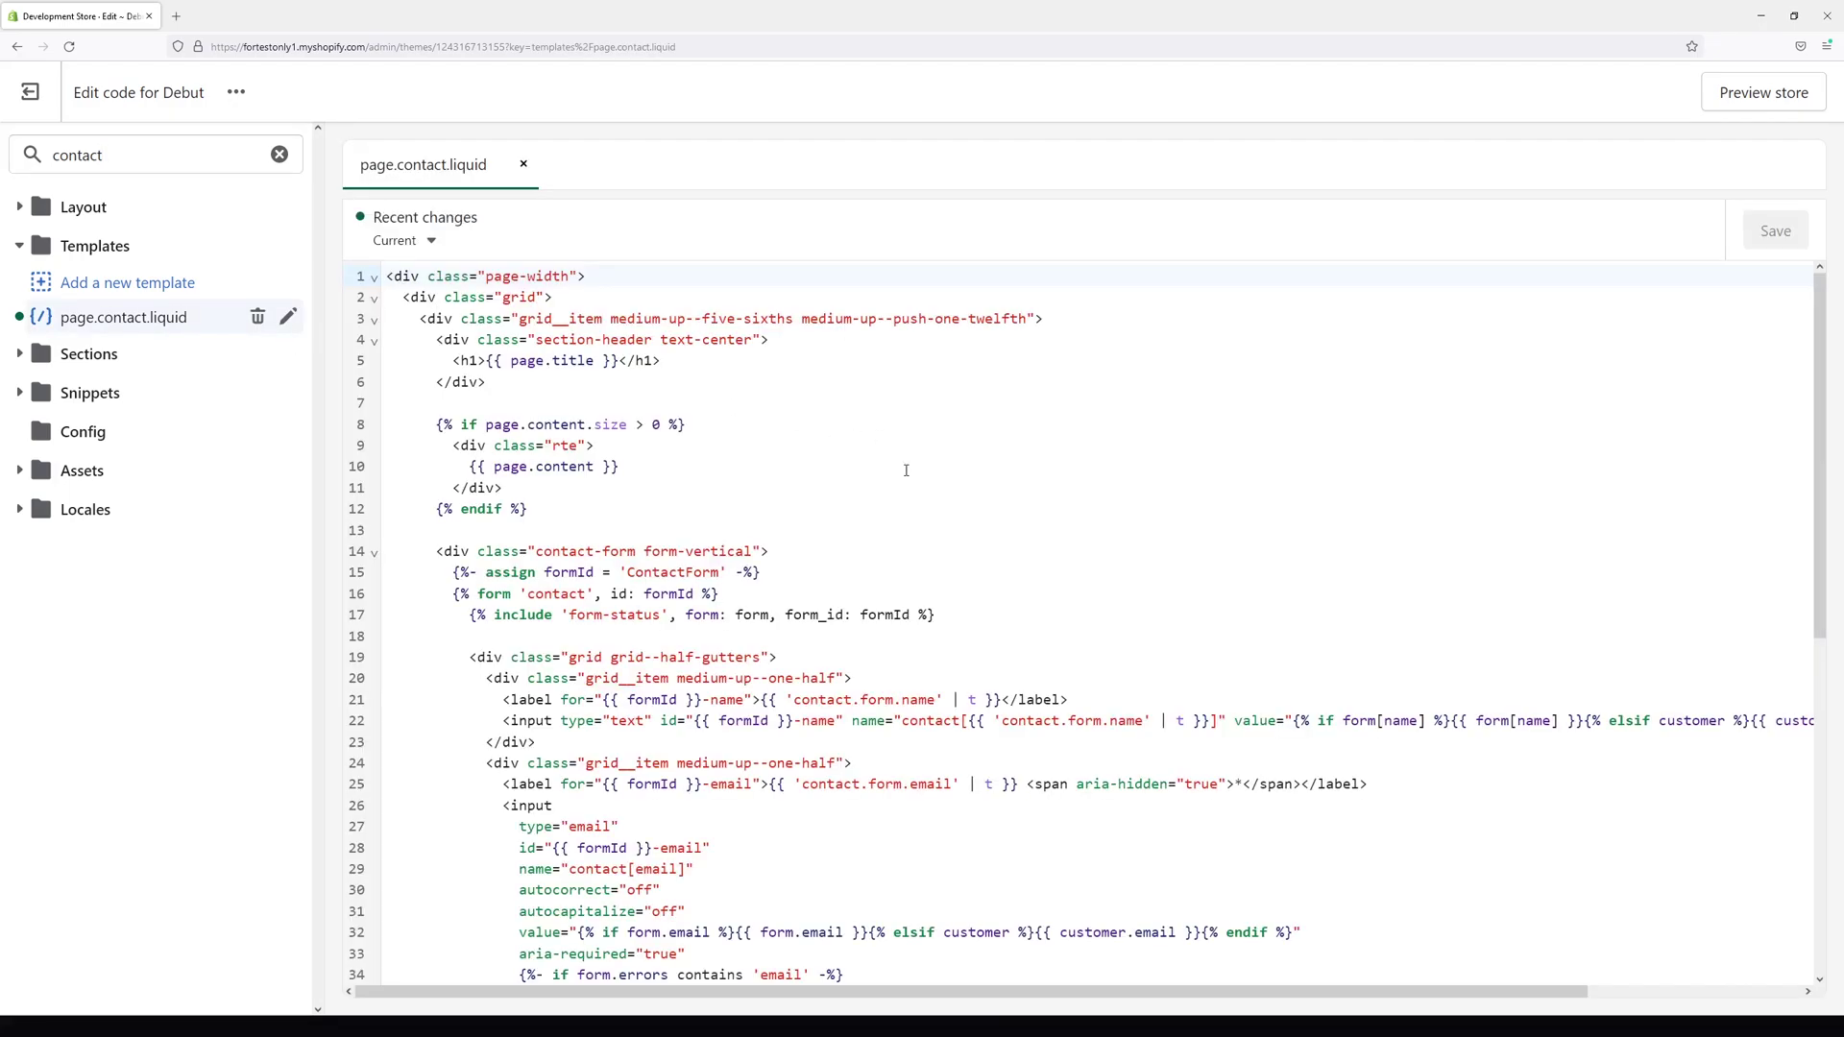
pyautogui.scroll(-10, 906, 471)
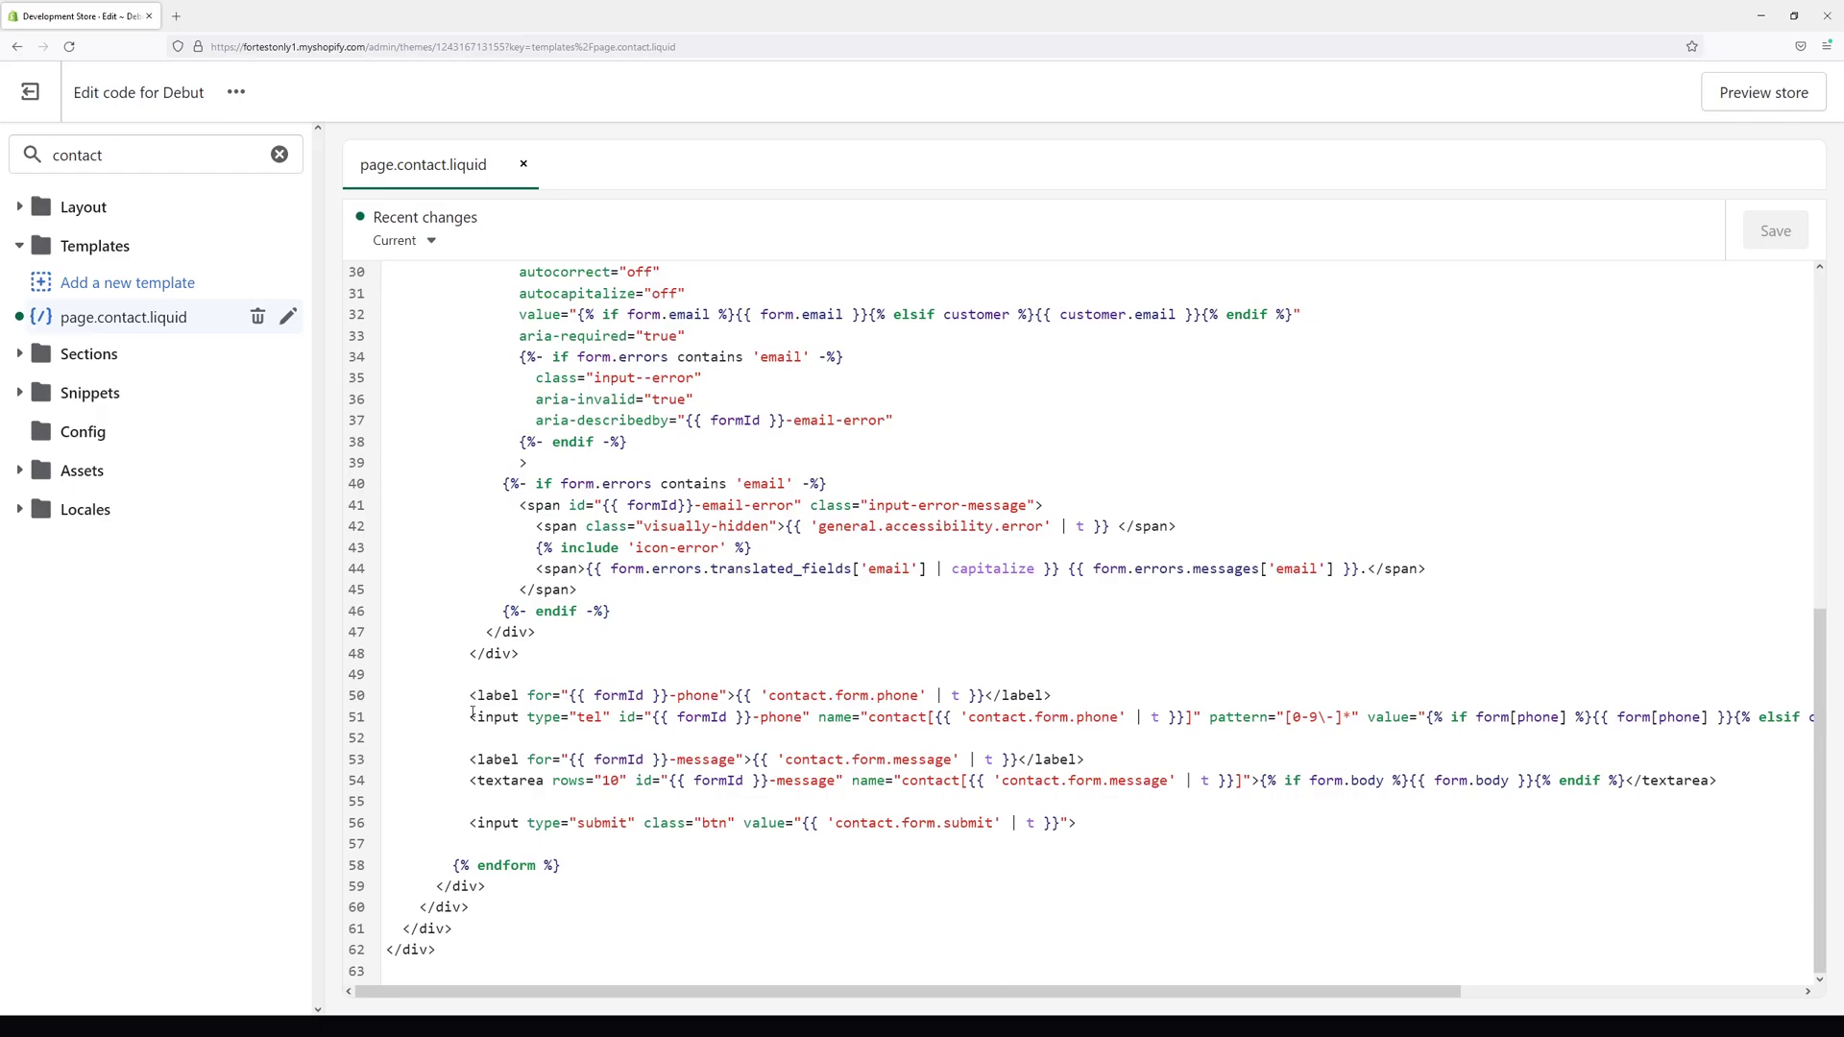
pyautogui.moveTo(400, 693); pyautogui.dragTo(1772, 725)
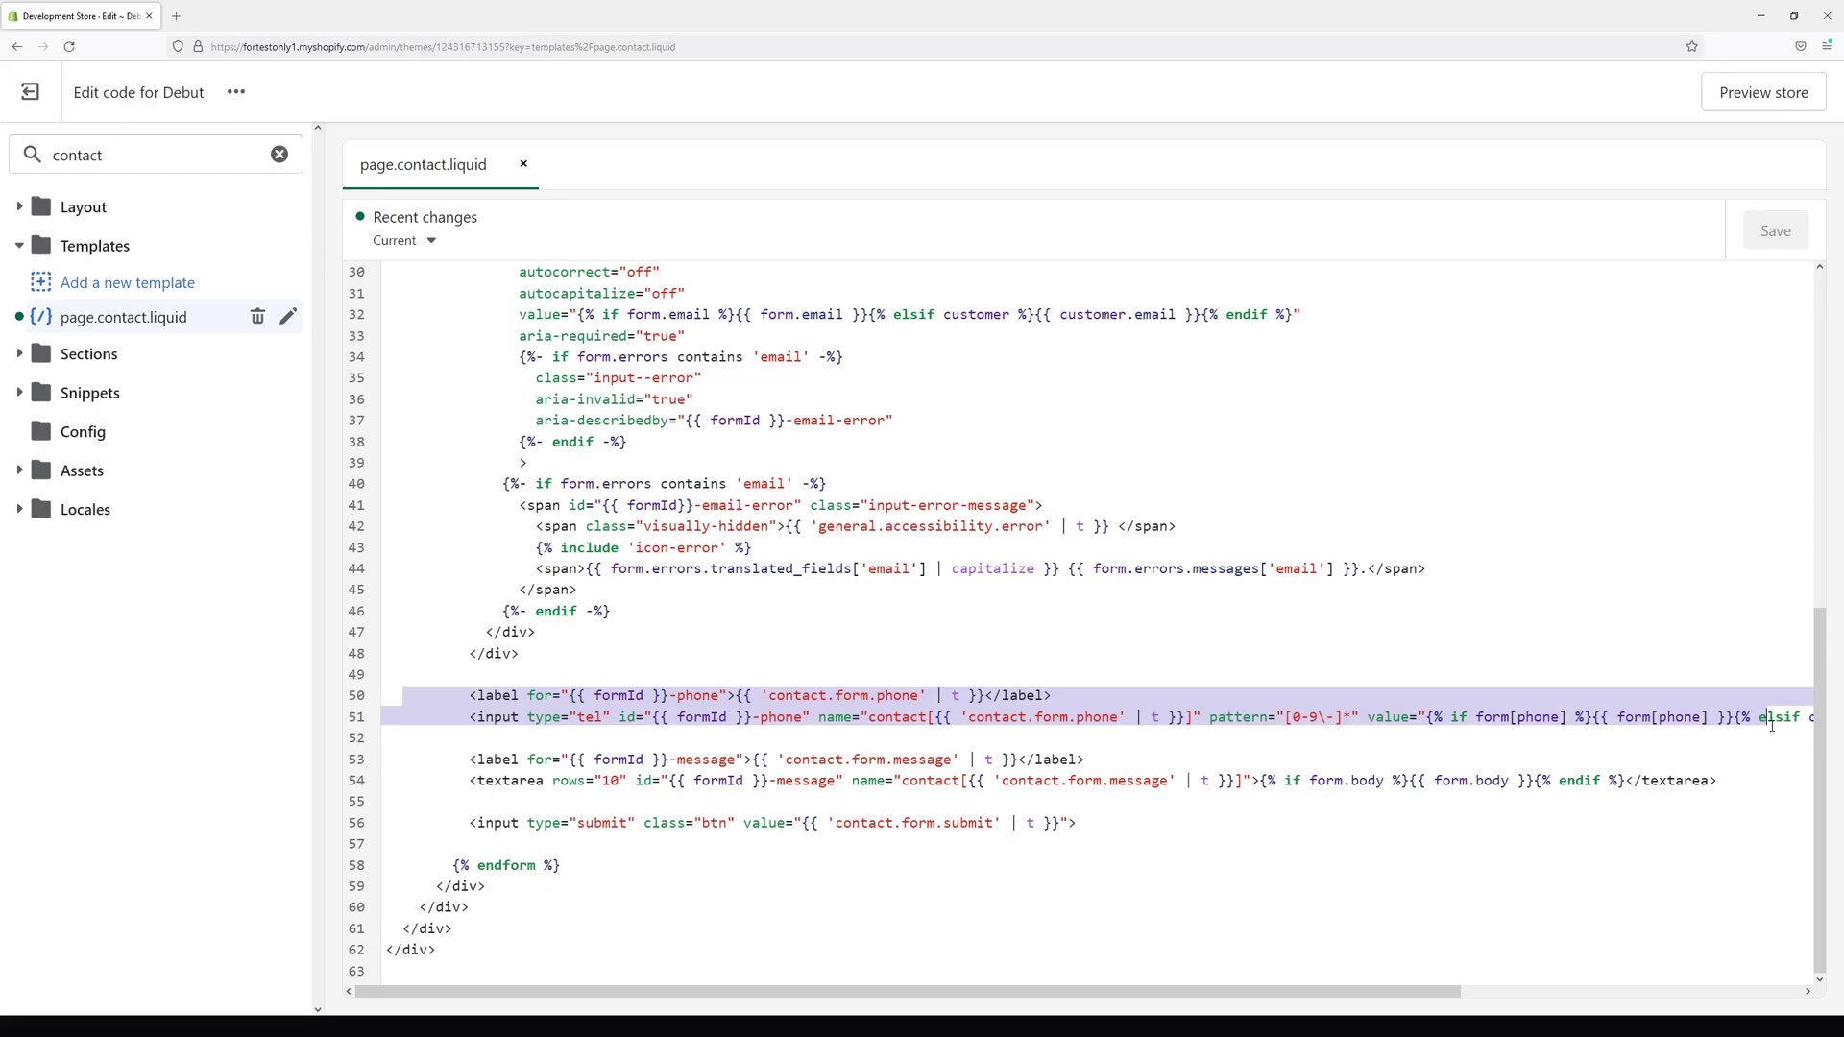
# Add a {% comment %} tag on line 49 above the phone label and copy it
pyautogui.click(850, 696)
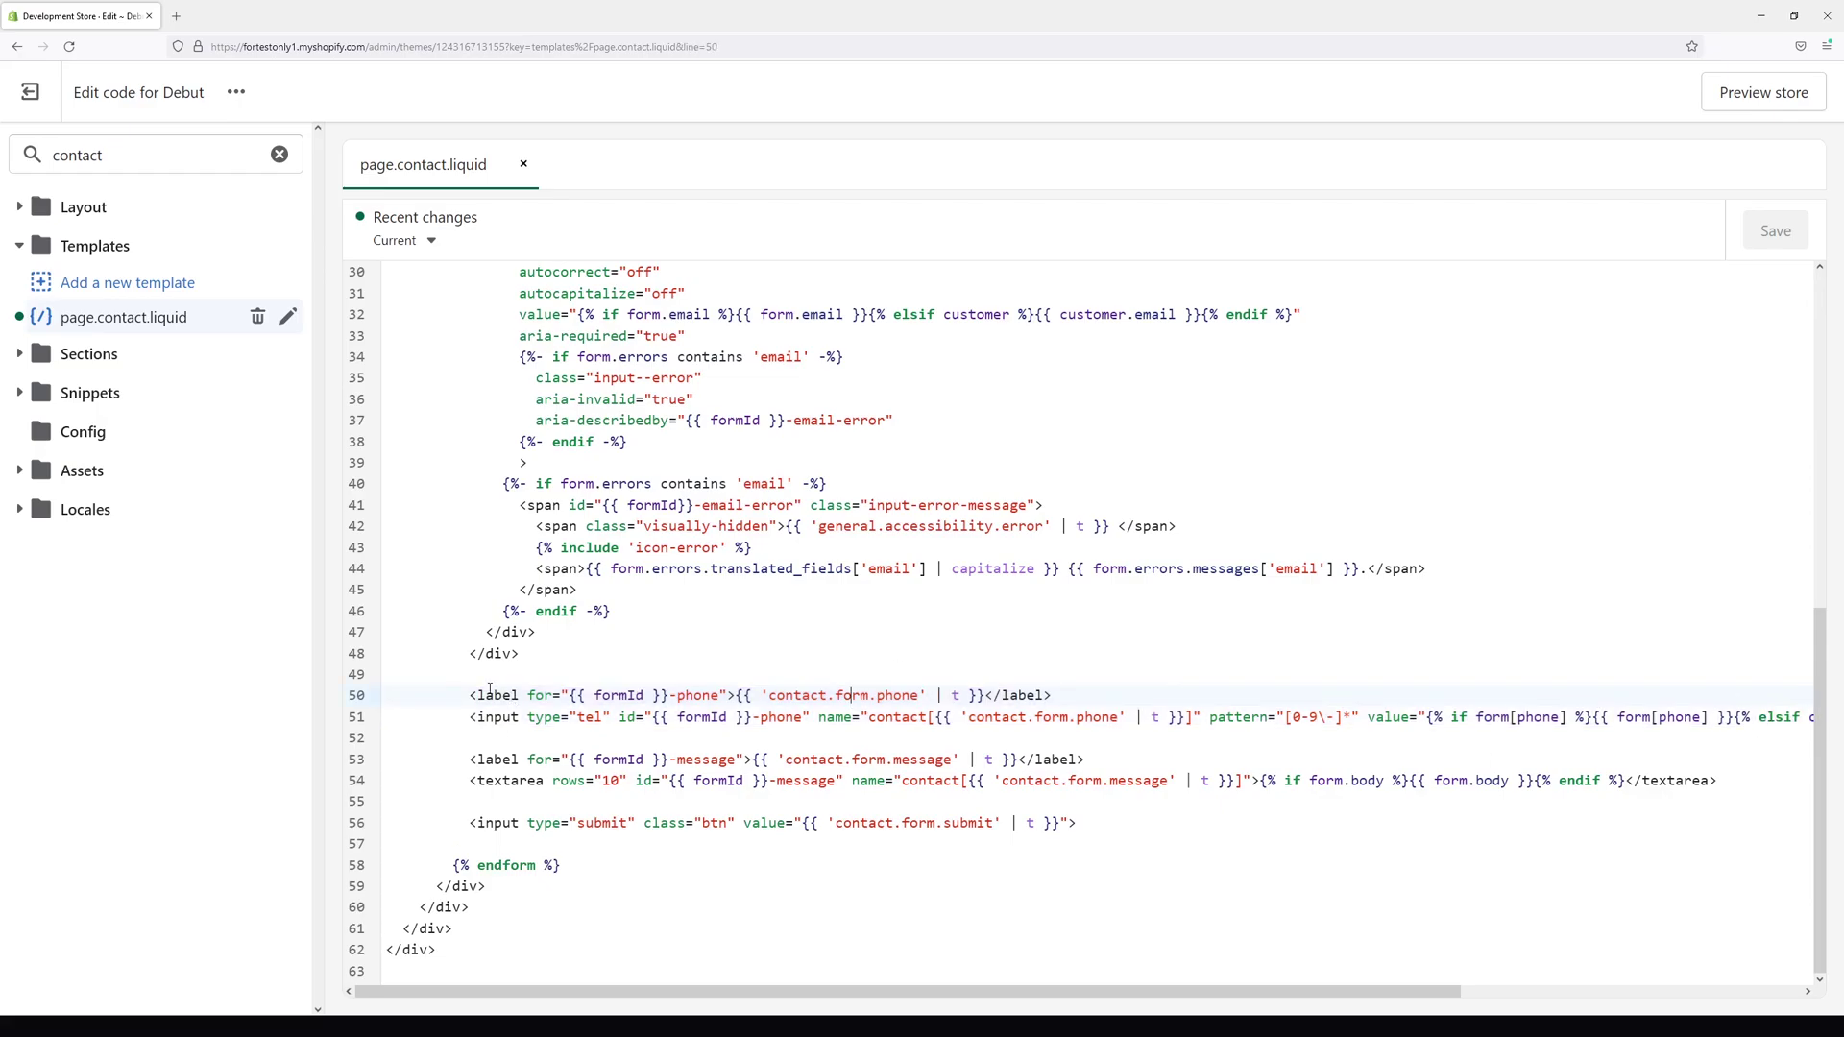
pyautogui.click(398, 677)
pyautogui.write('{% ')
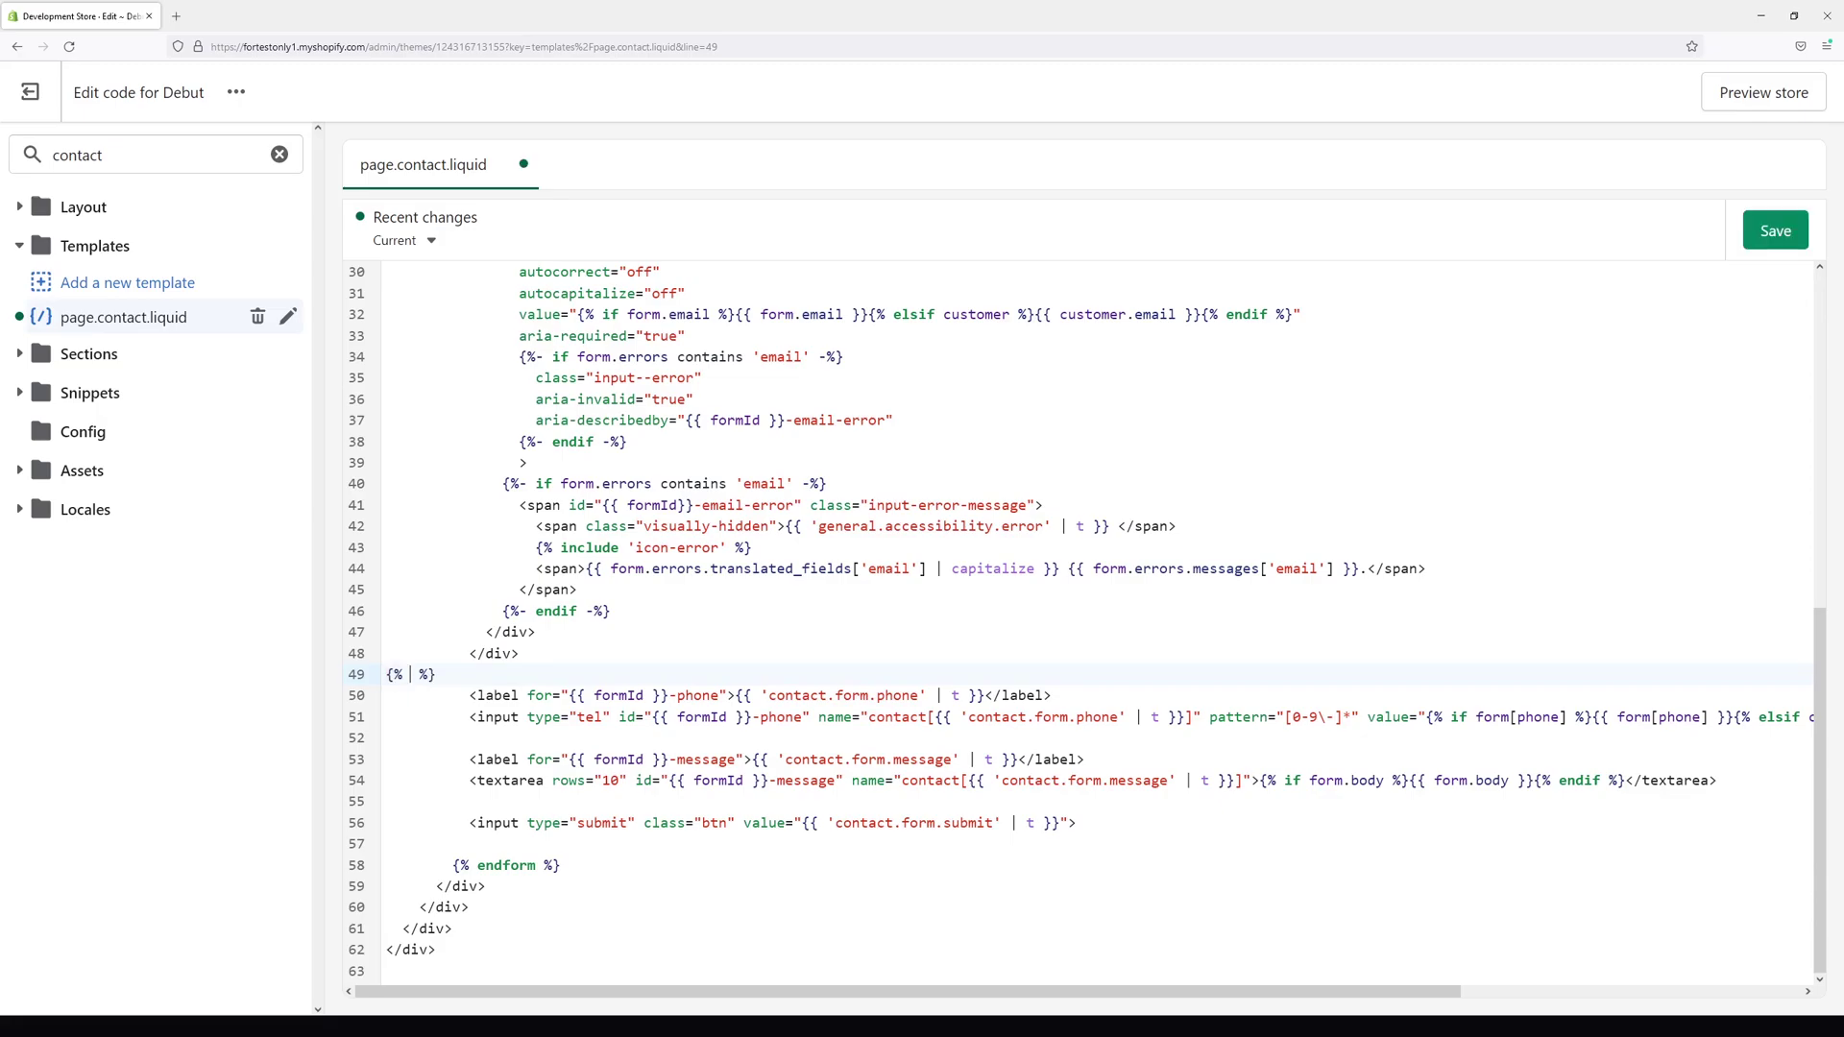
pyautogui.write('com')
pyautogui.write('ment')
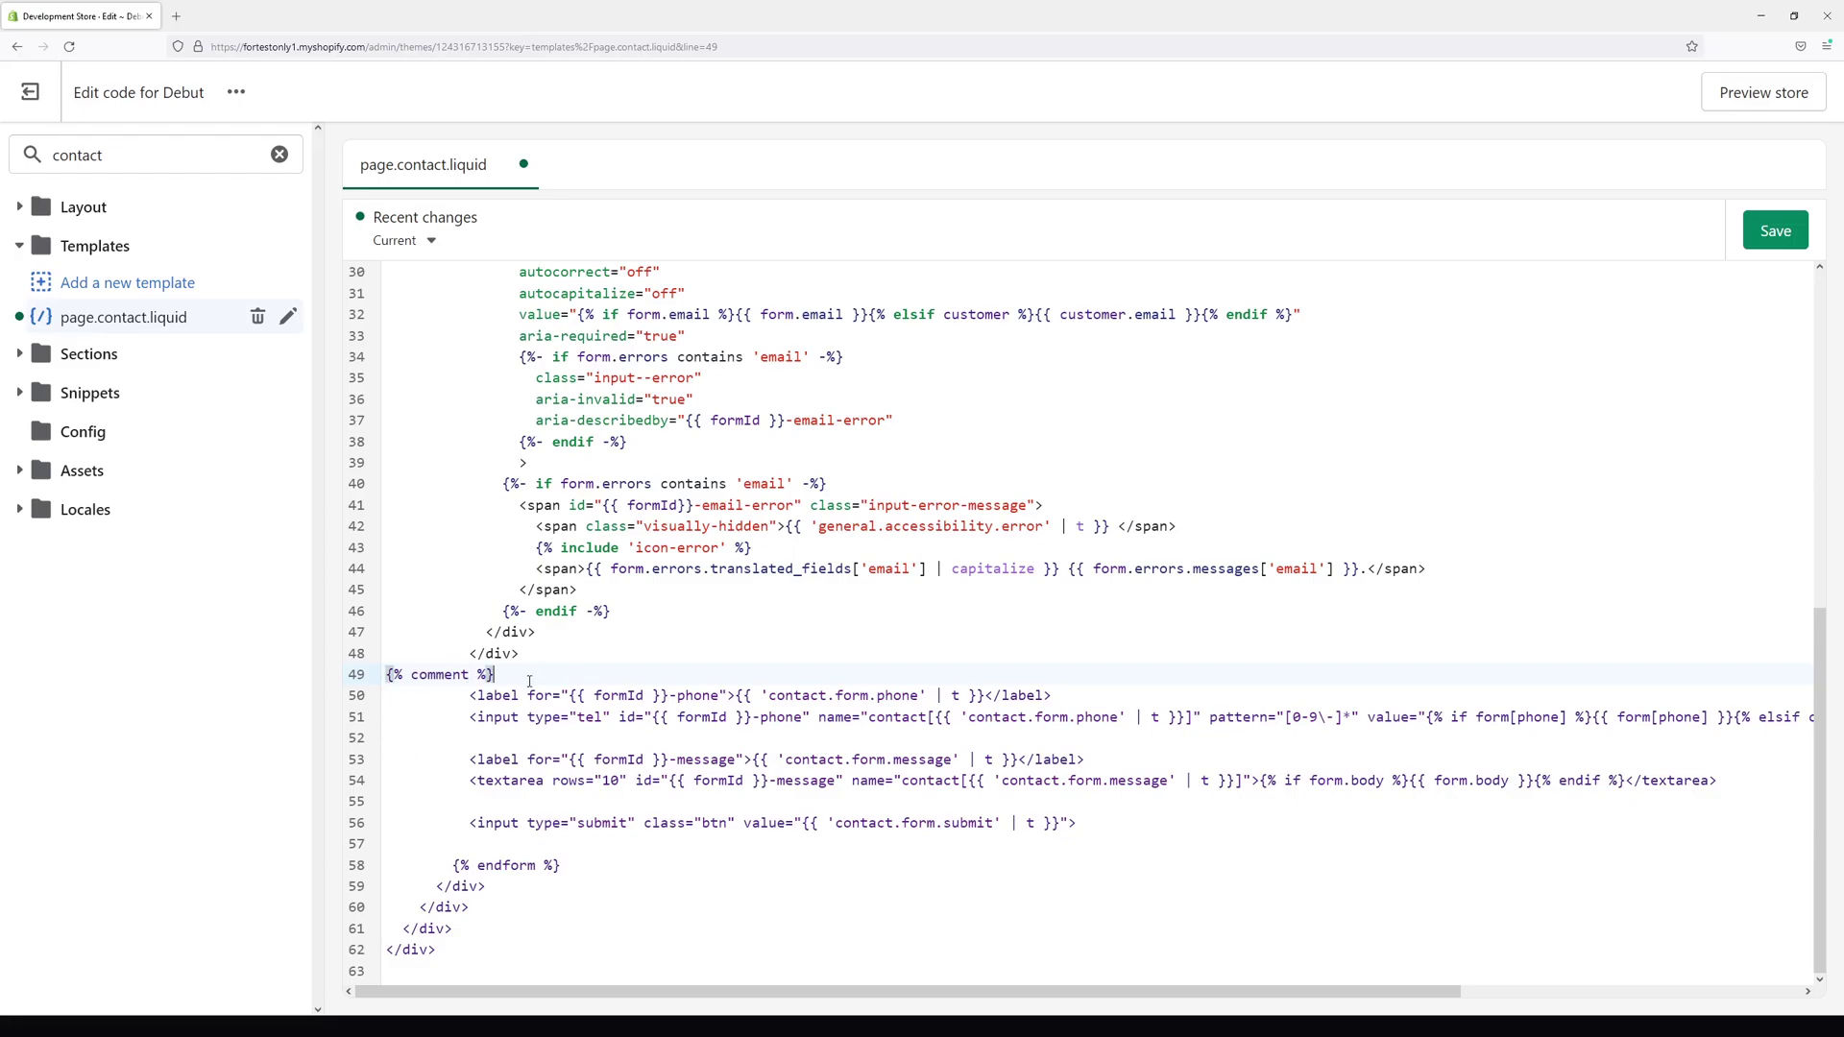
pyautogui.moveTo(496, 674); pyautogui.dragTo(356, 676)
pyautogui.hotkey('ctrl', 'c')
# Paste the tag on line 52 below the phone input and change it to {% endcomment %}
pyautogui.click(400, 736)
pyautogui.hotkey('ctrl', 'v')
pyautogui.click(413, 732)
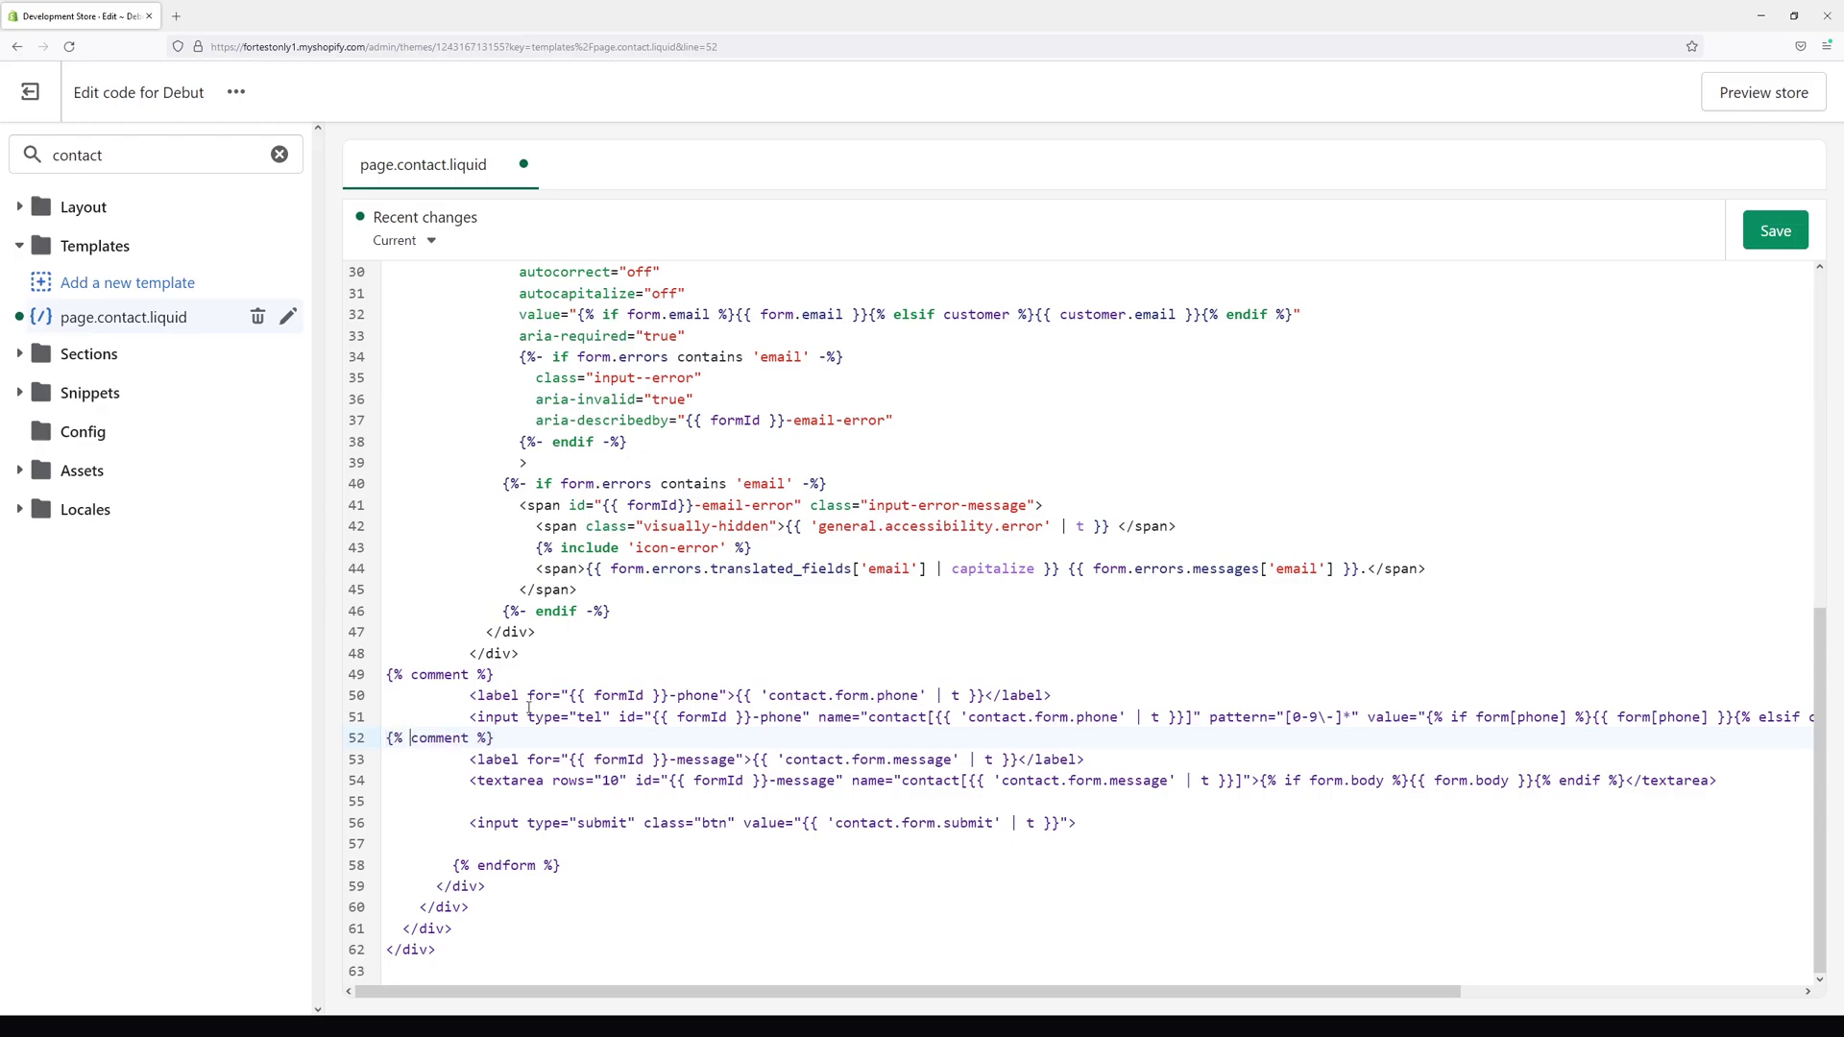
pyautogui.write('end')
pyautogui.click(474, 720)
pyautogui.click(576, 698)
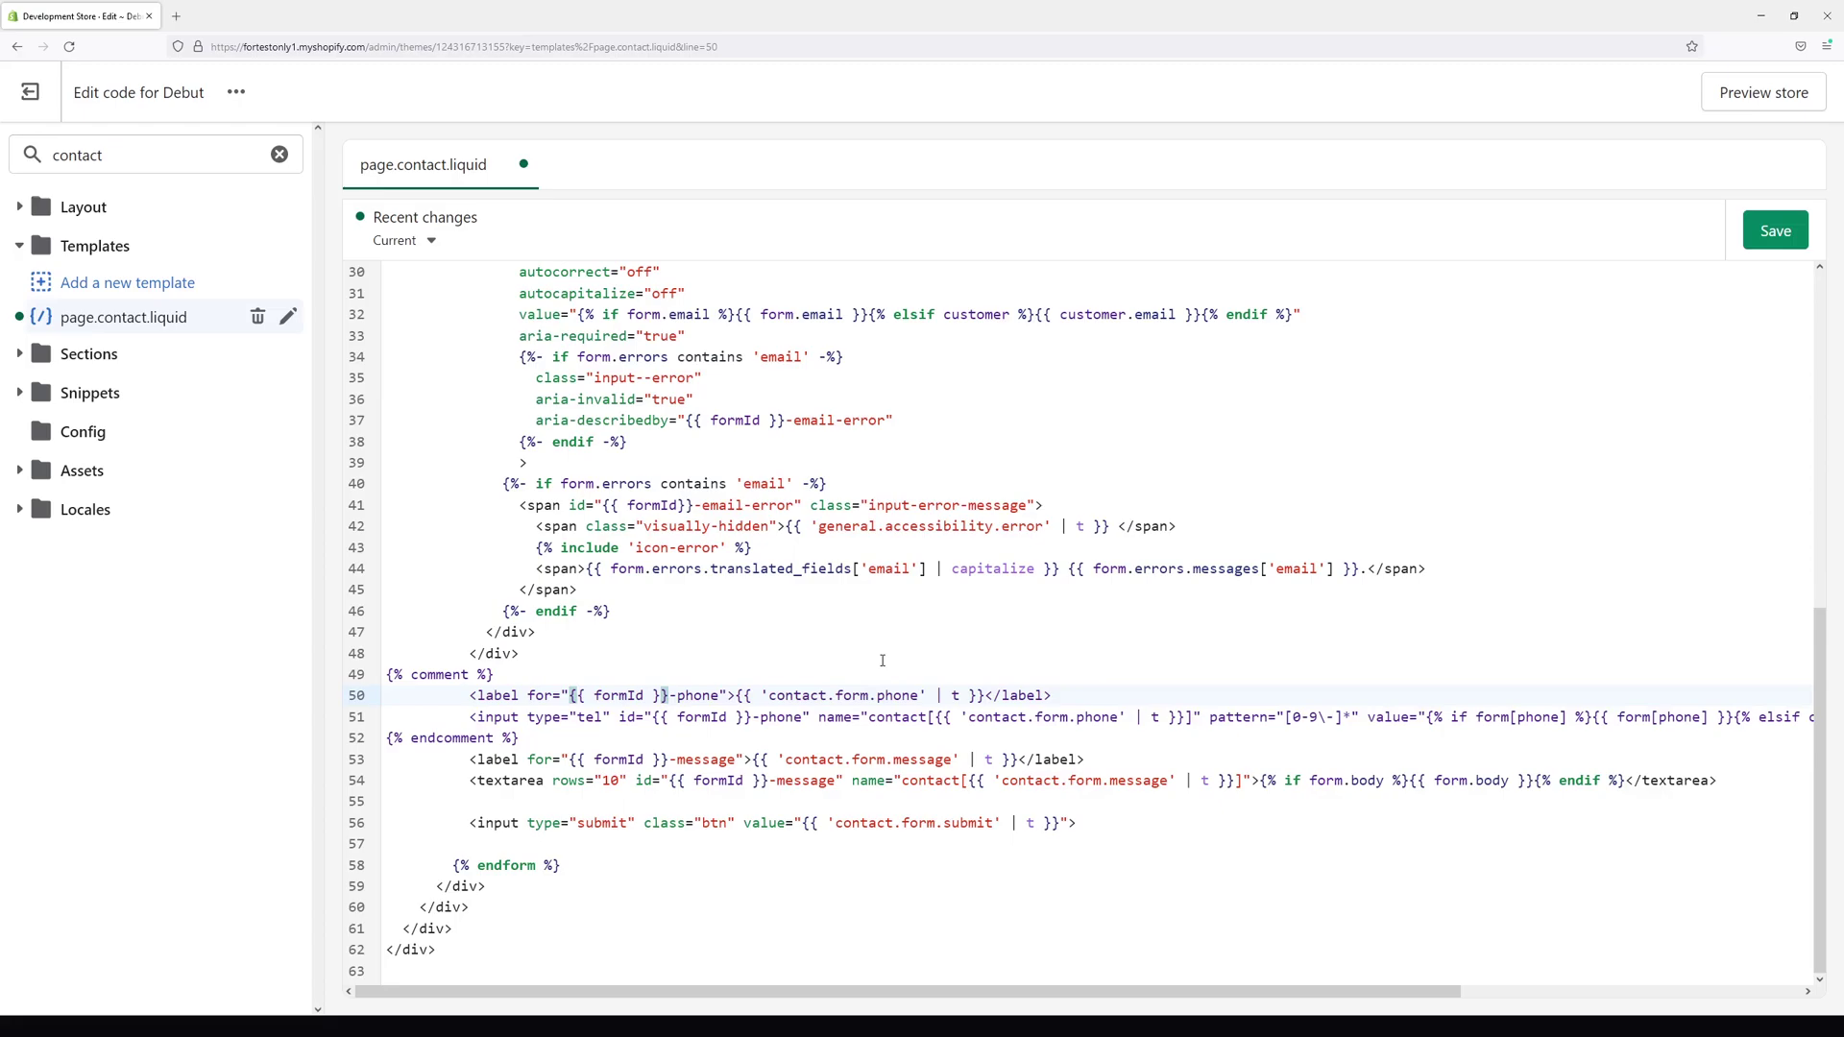
# Save page.contact.liquid and reload the storefront contact page to confirm the phone field is gone
pyautogui.click(1782, 230)
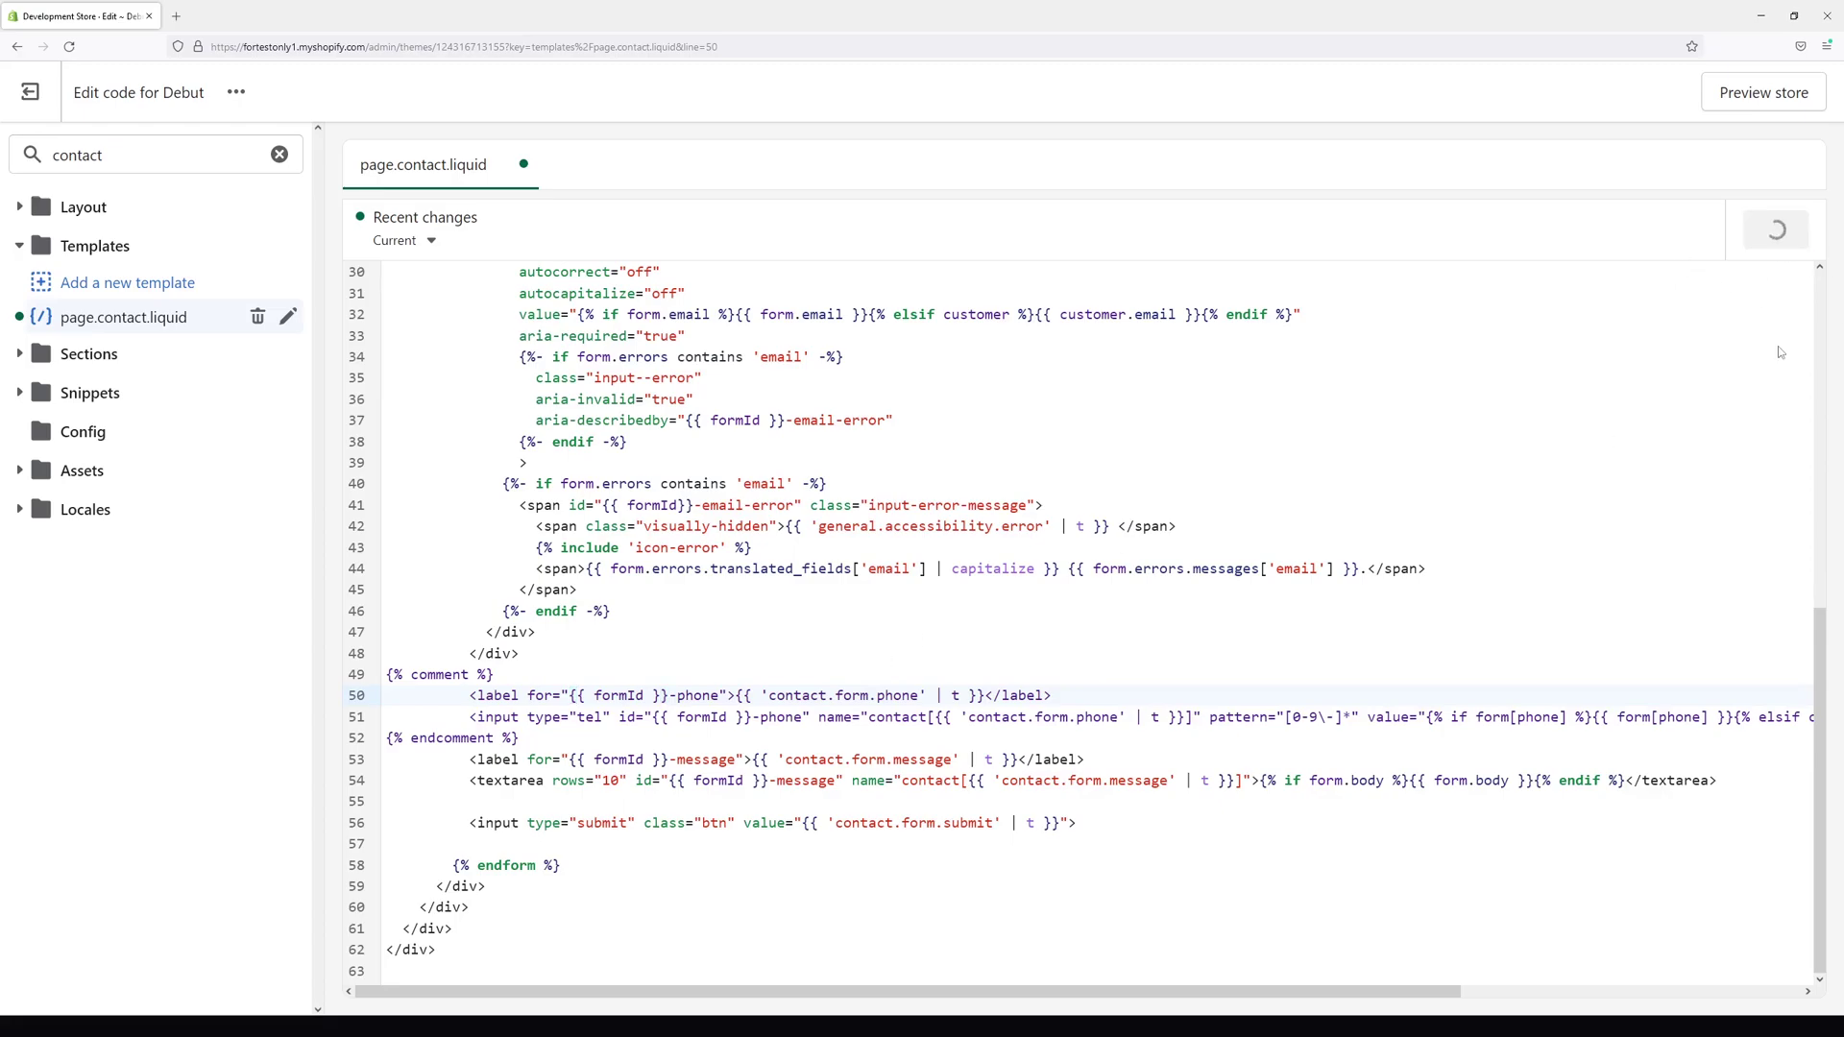
pyautogui.click(1793, 16)
pyautogui.click(1189, 48)
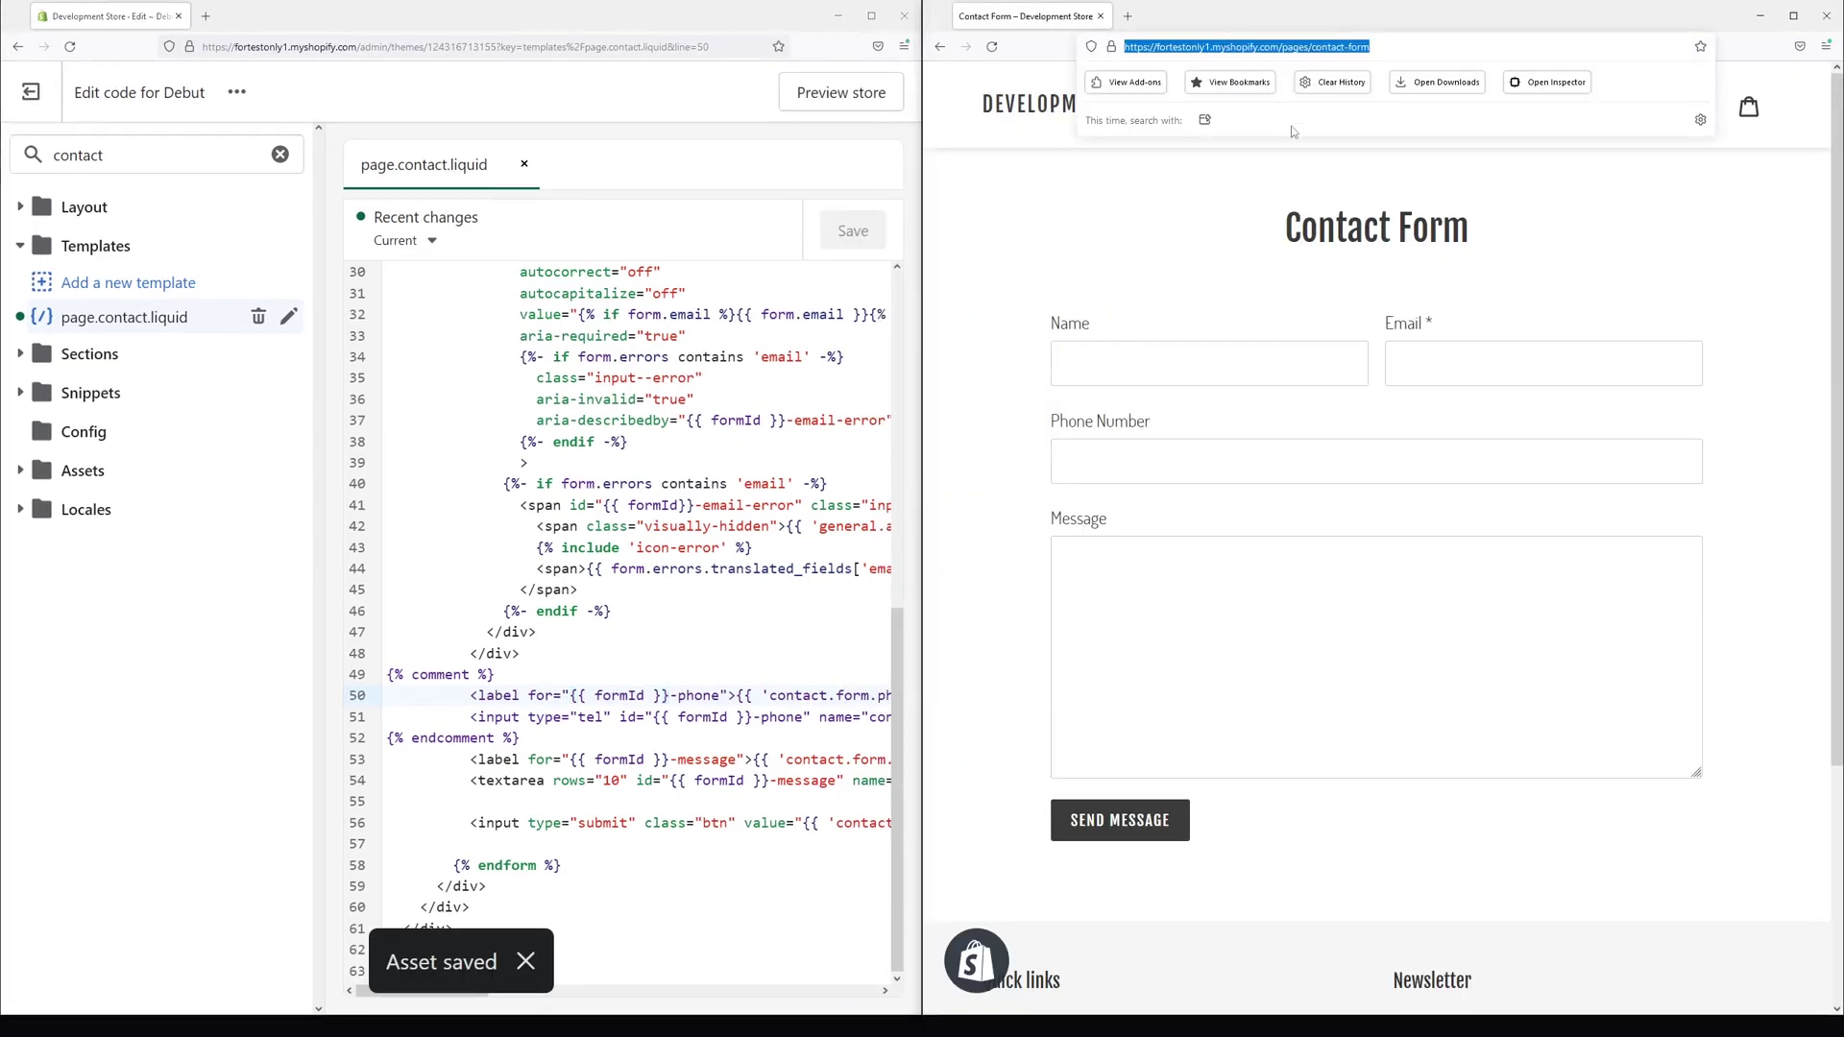
pyautogui.press('Return')
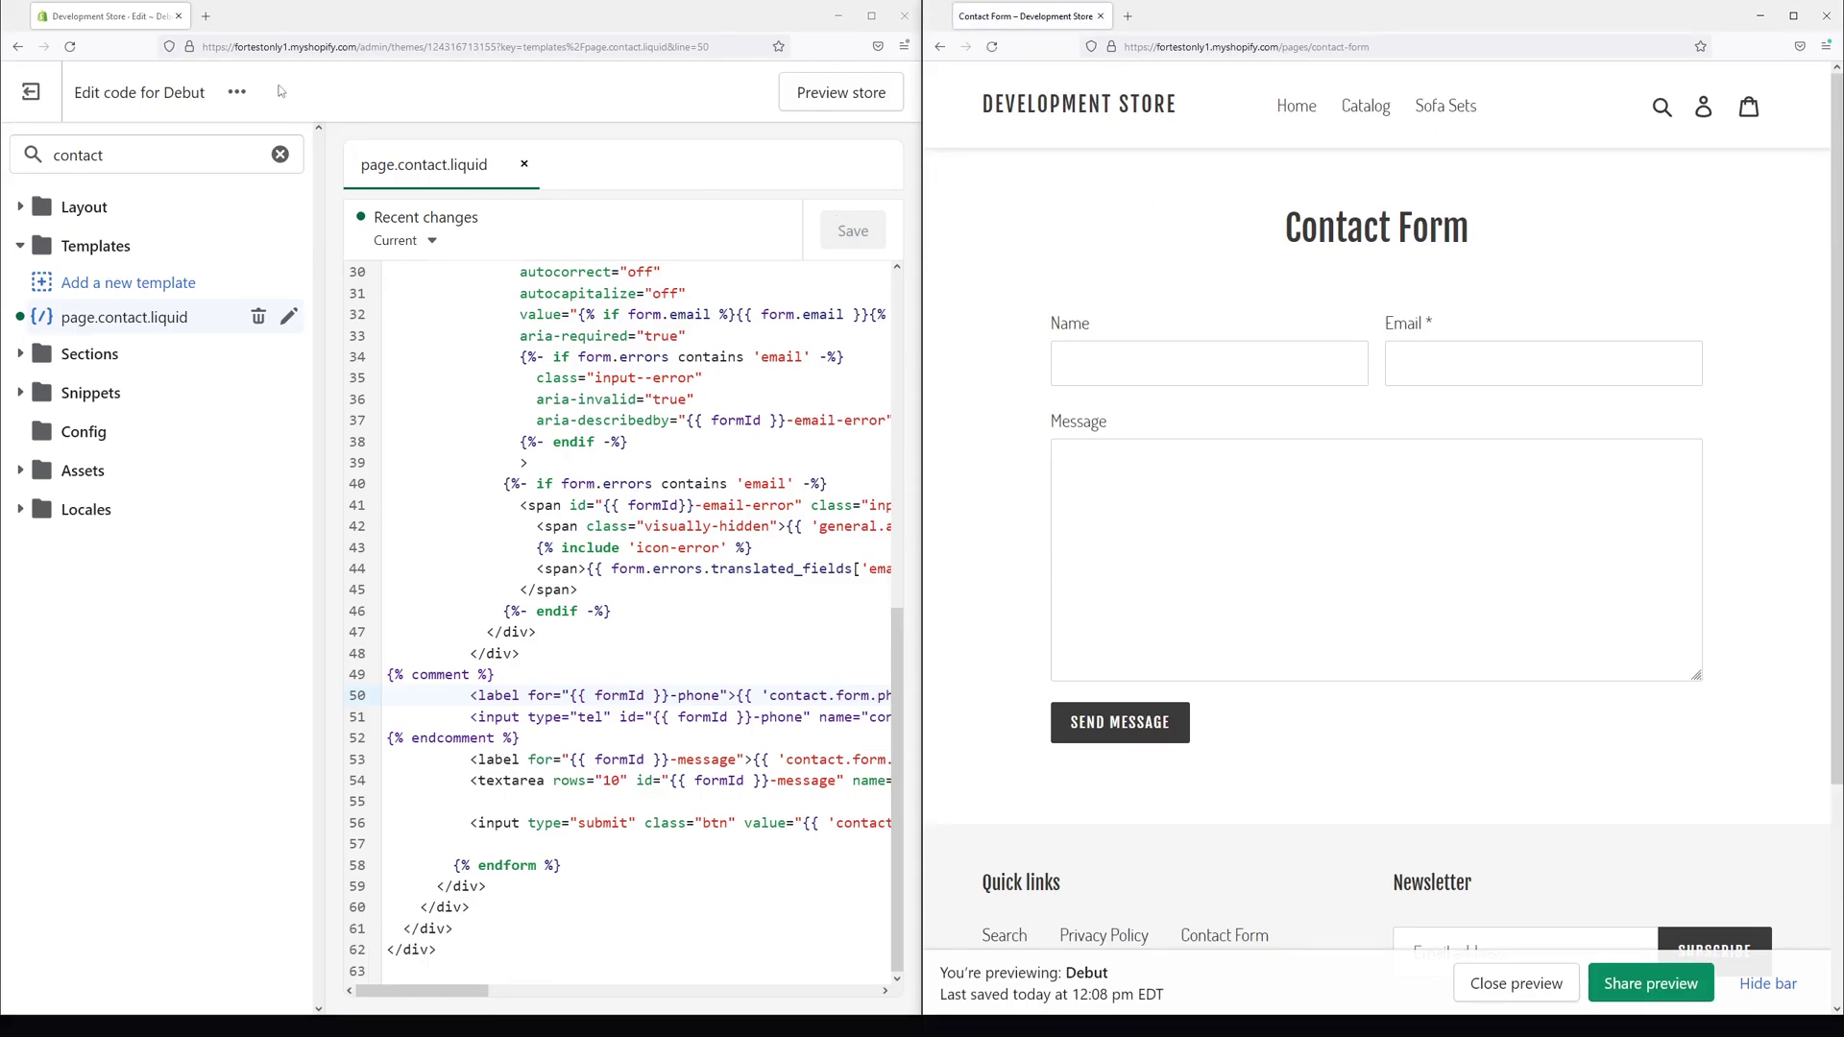
# Go back to the themes list, open Dawn's code editor and filter files by 'contact'
pyautogui.click(871, 15)
pyautogui.click(30, 92)
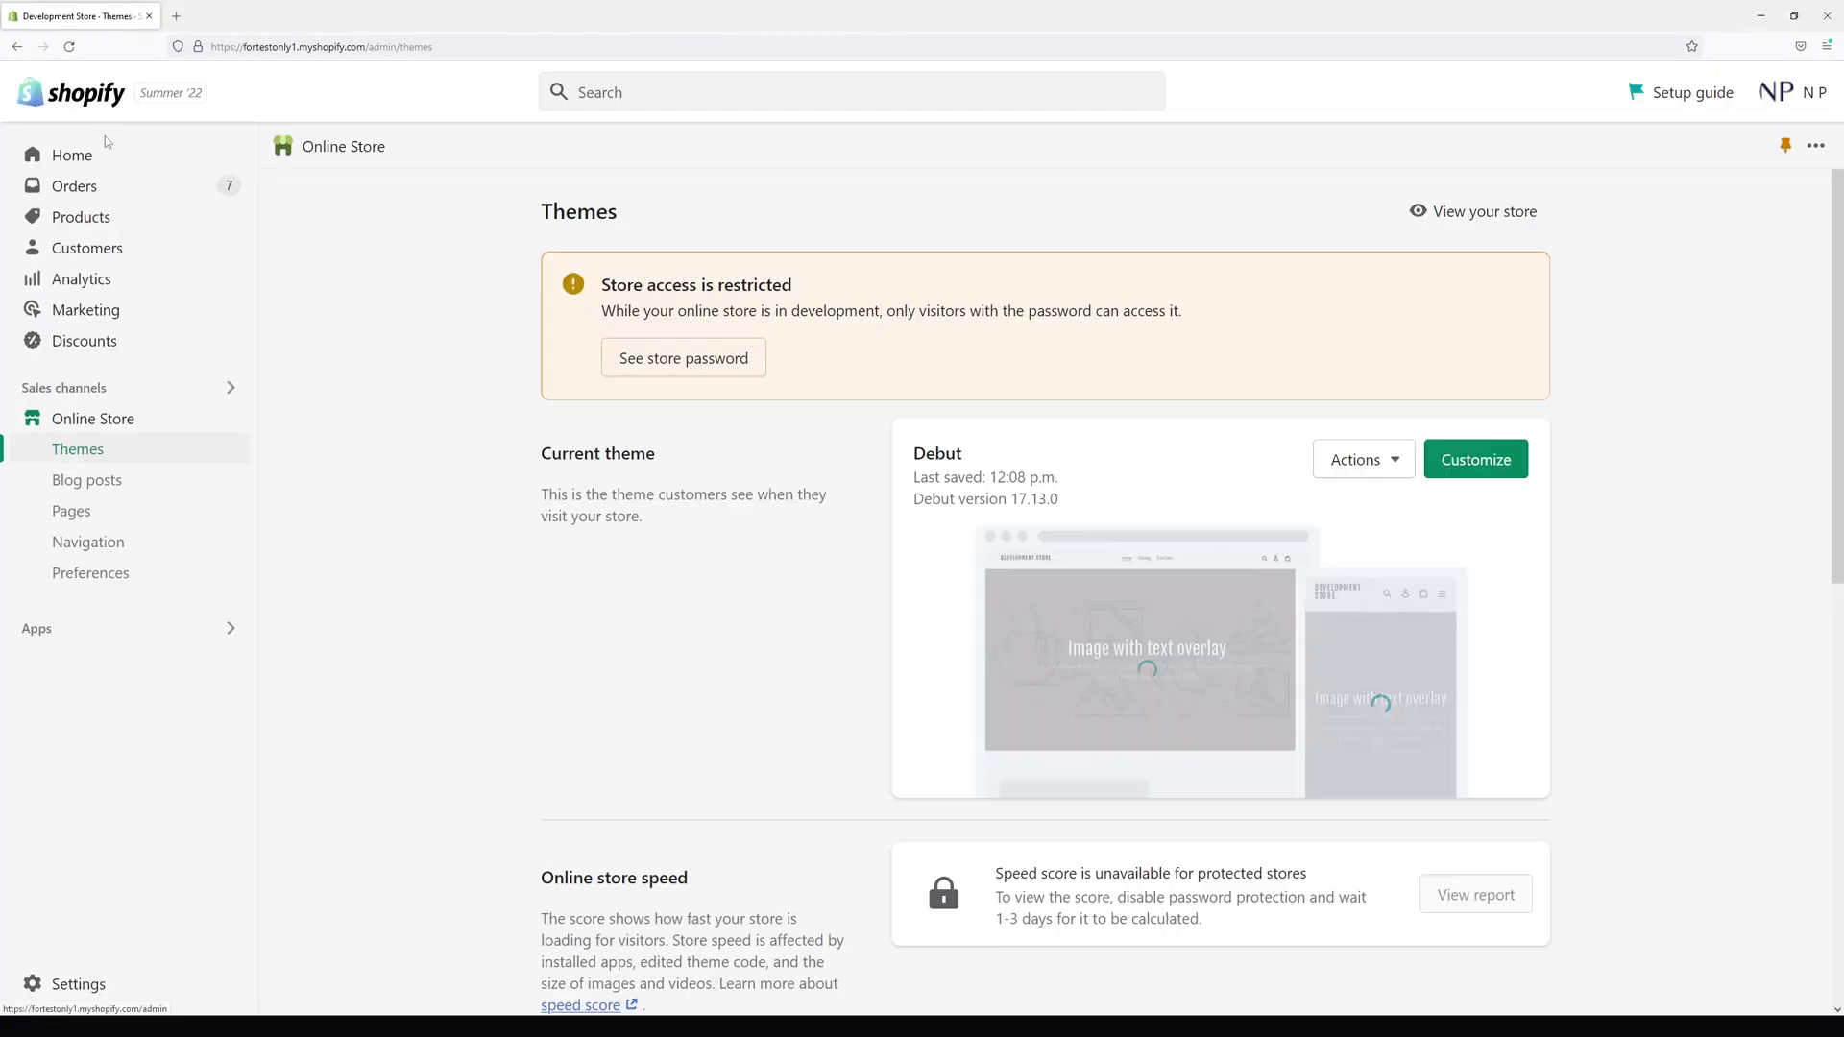
pyautogui.scroll(-3, 1127, 496)
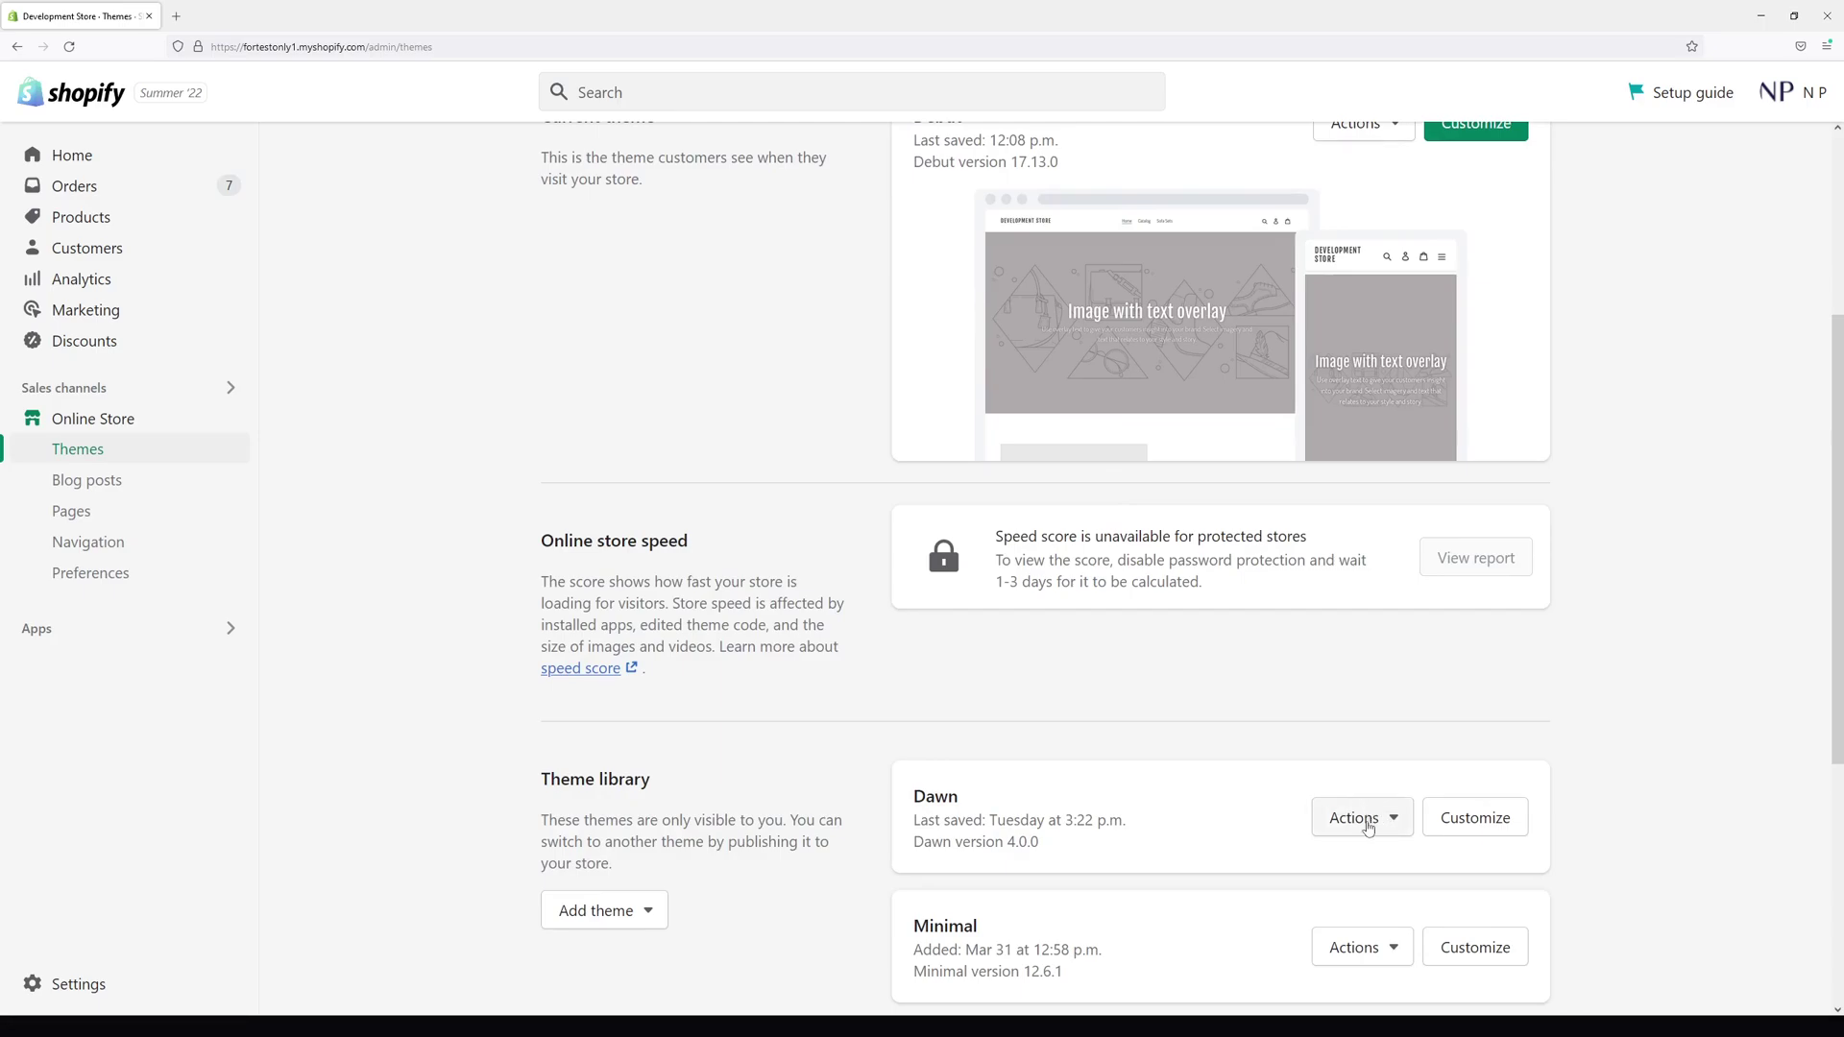
pyautogui.click(1368, 828)
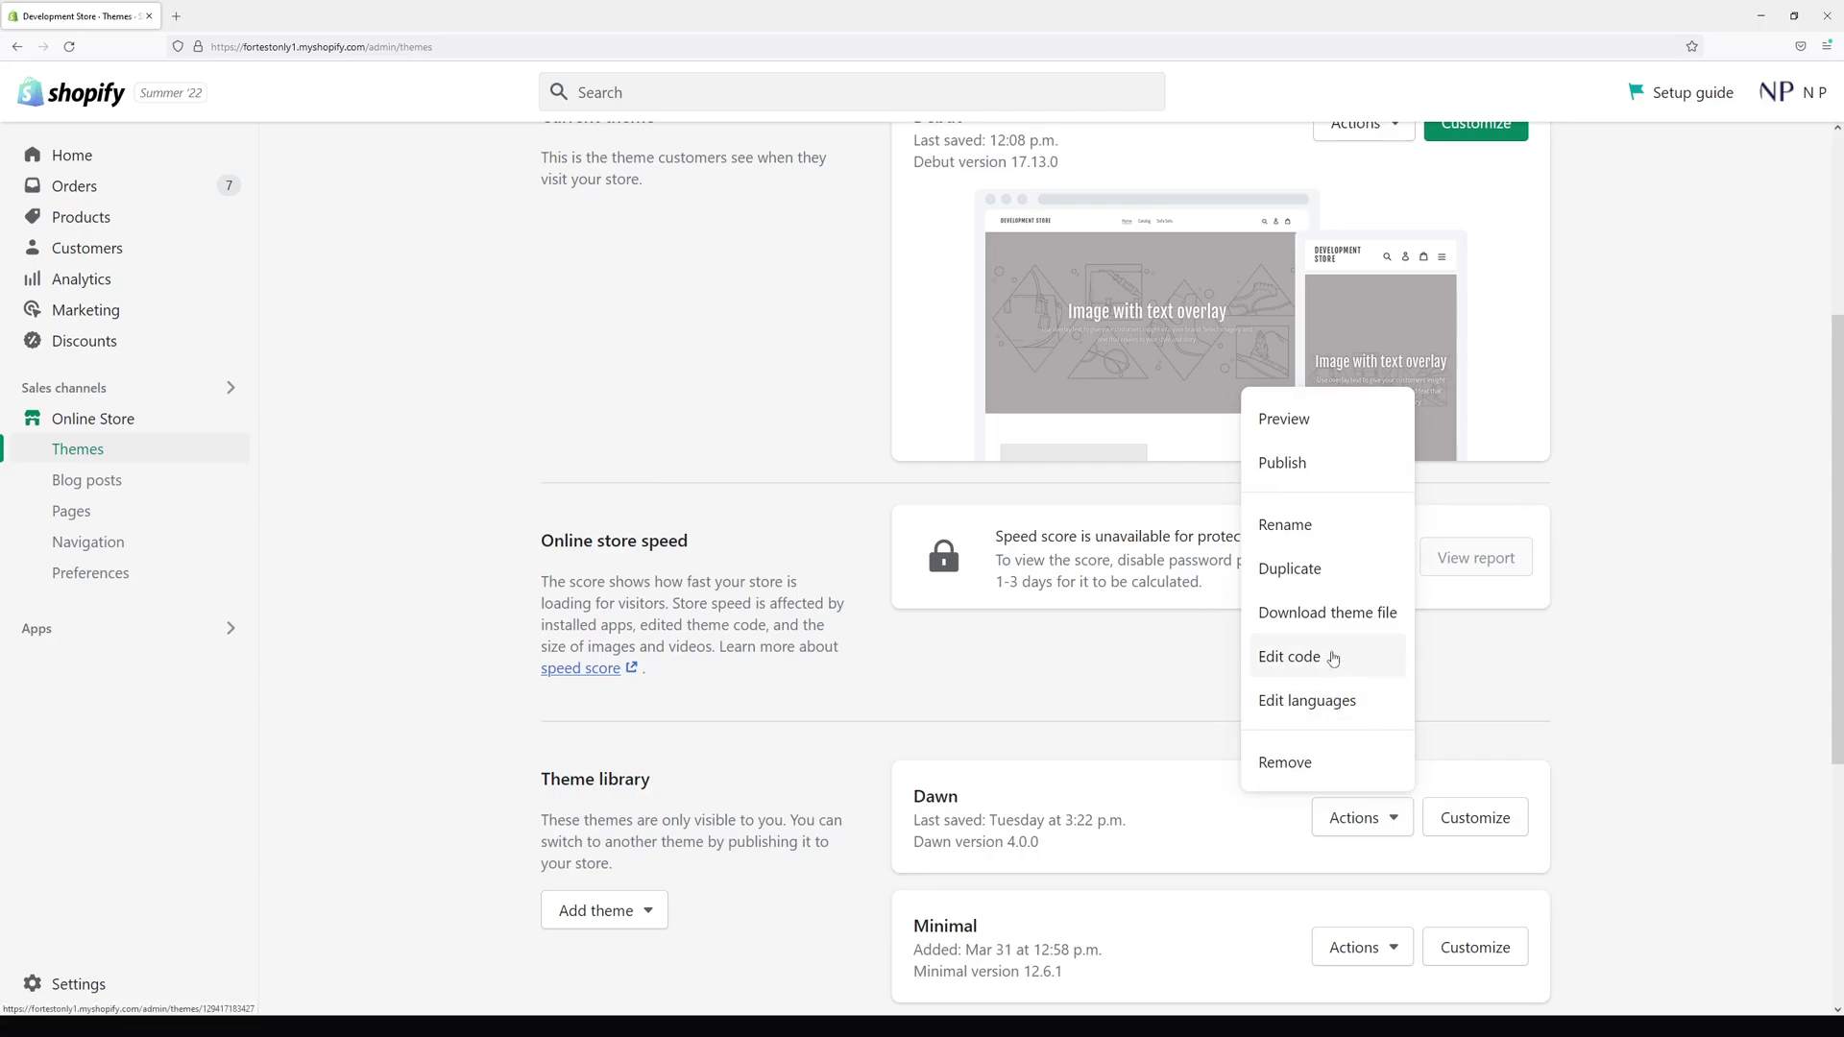
pyautogui.click(1333, 658)
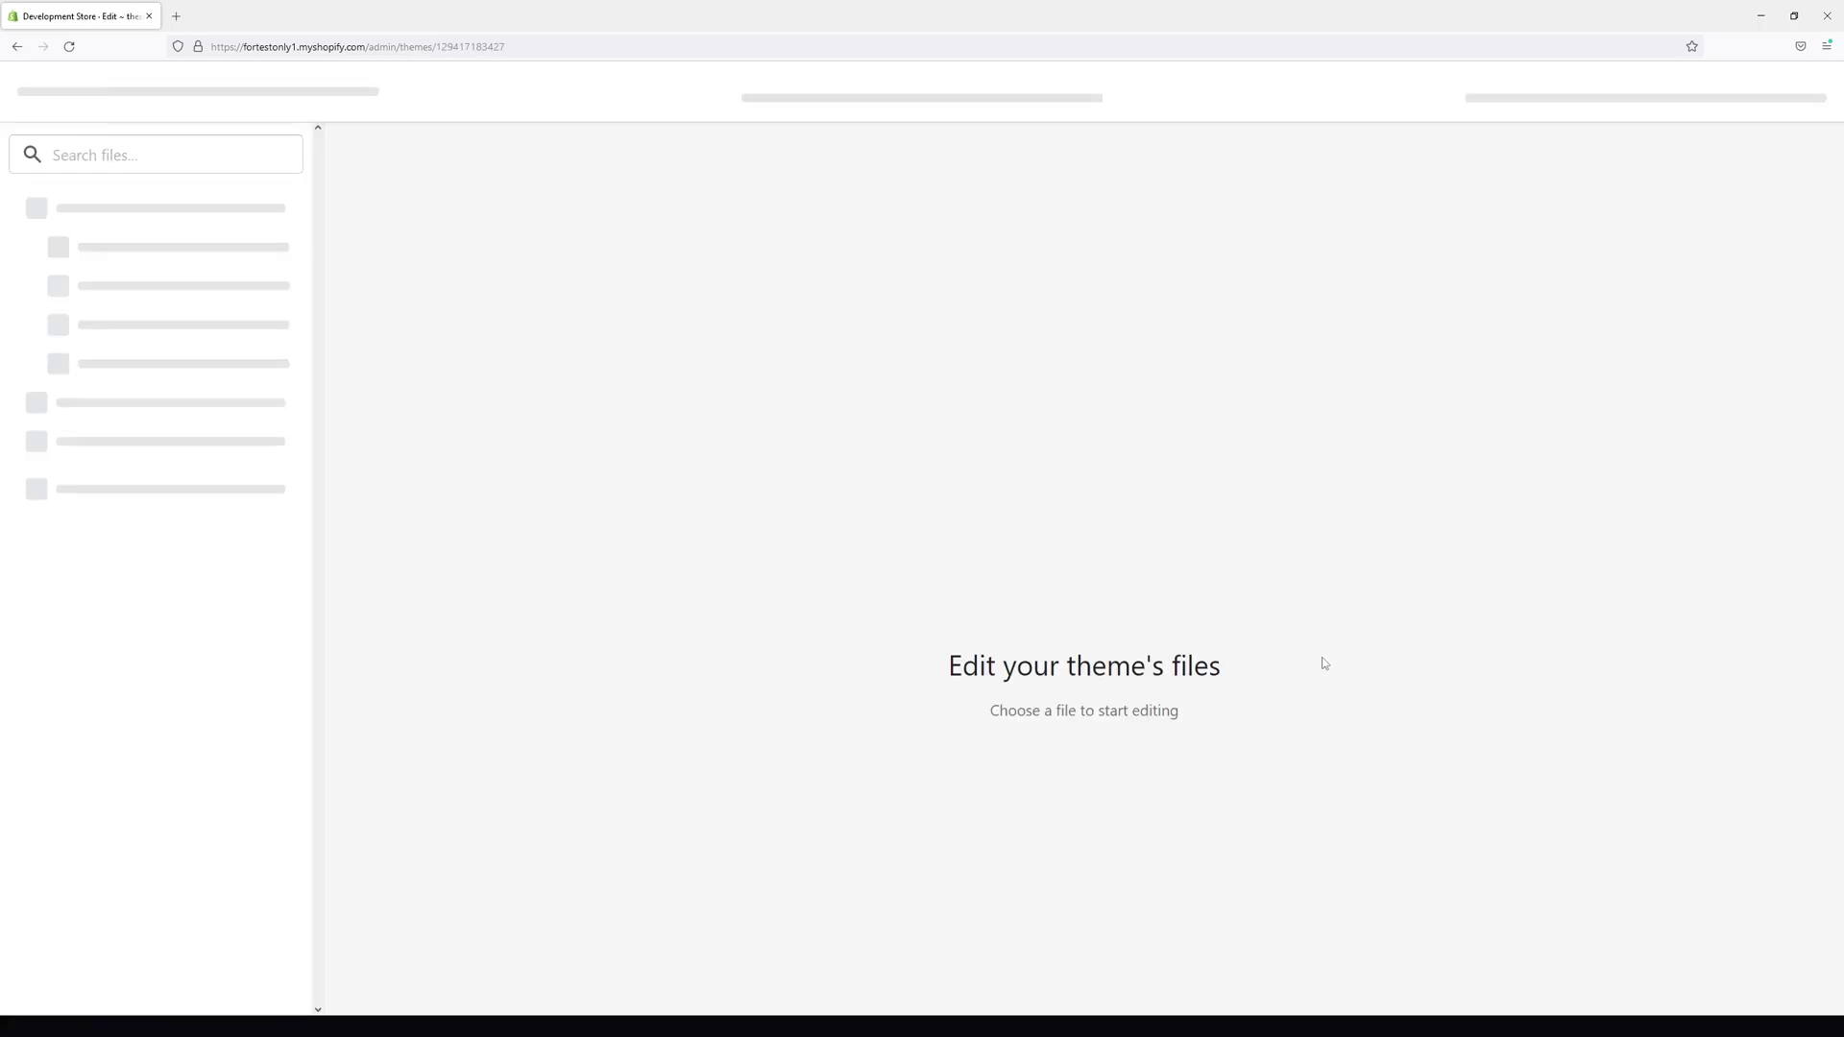
pyautogui.click(232, 164)
pyautogui.write('cont')
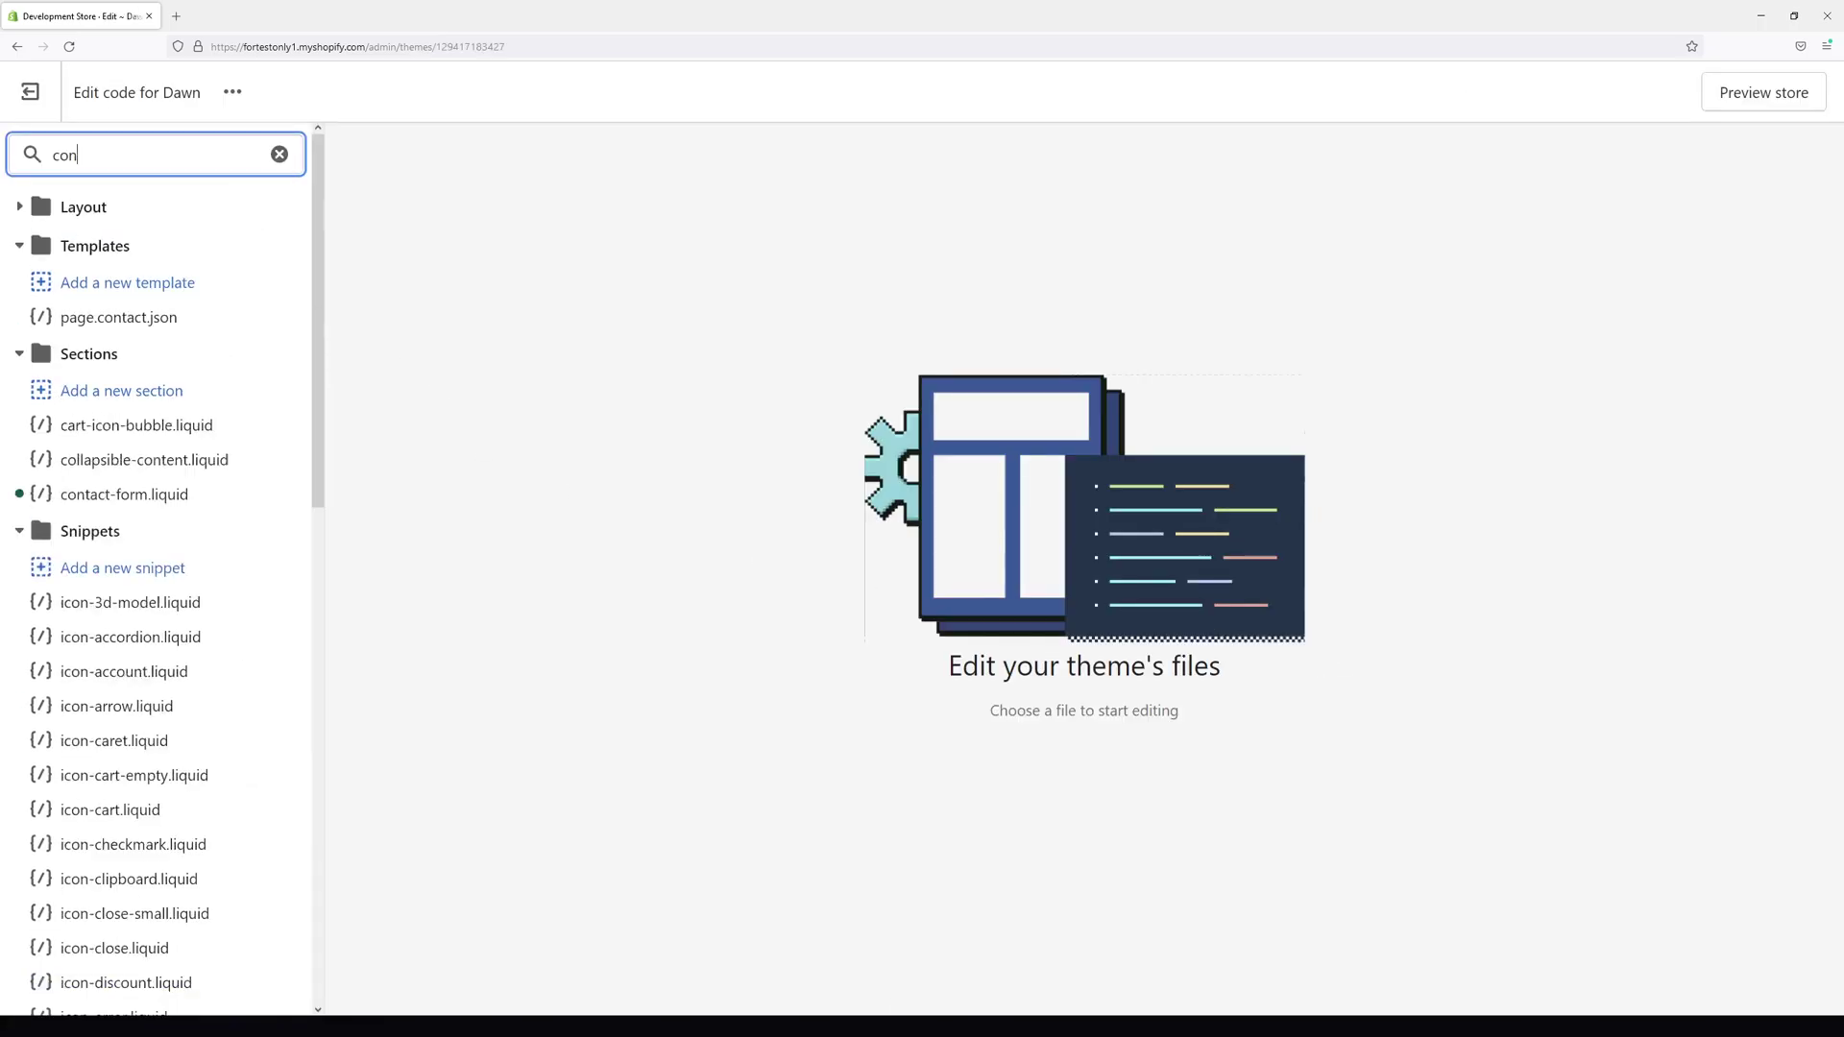
pyautogui.write('act')
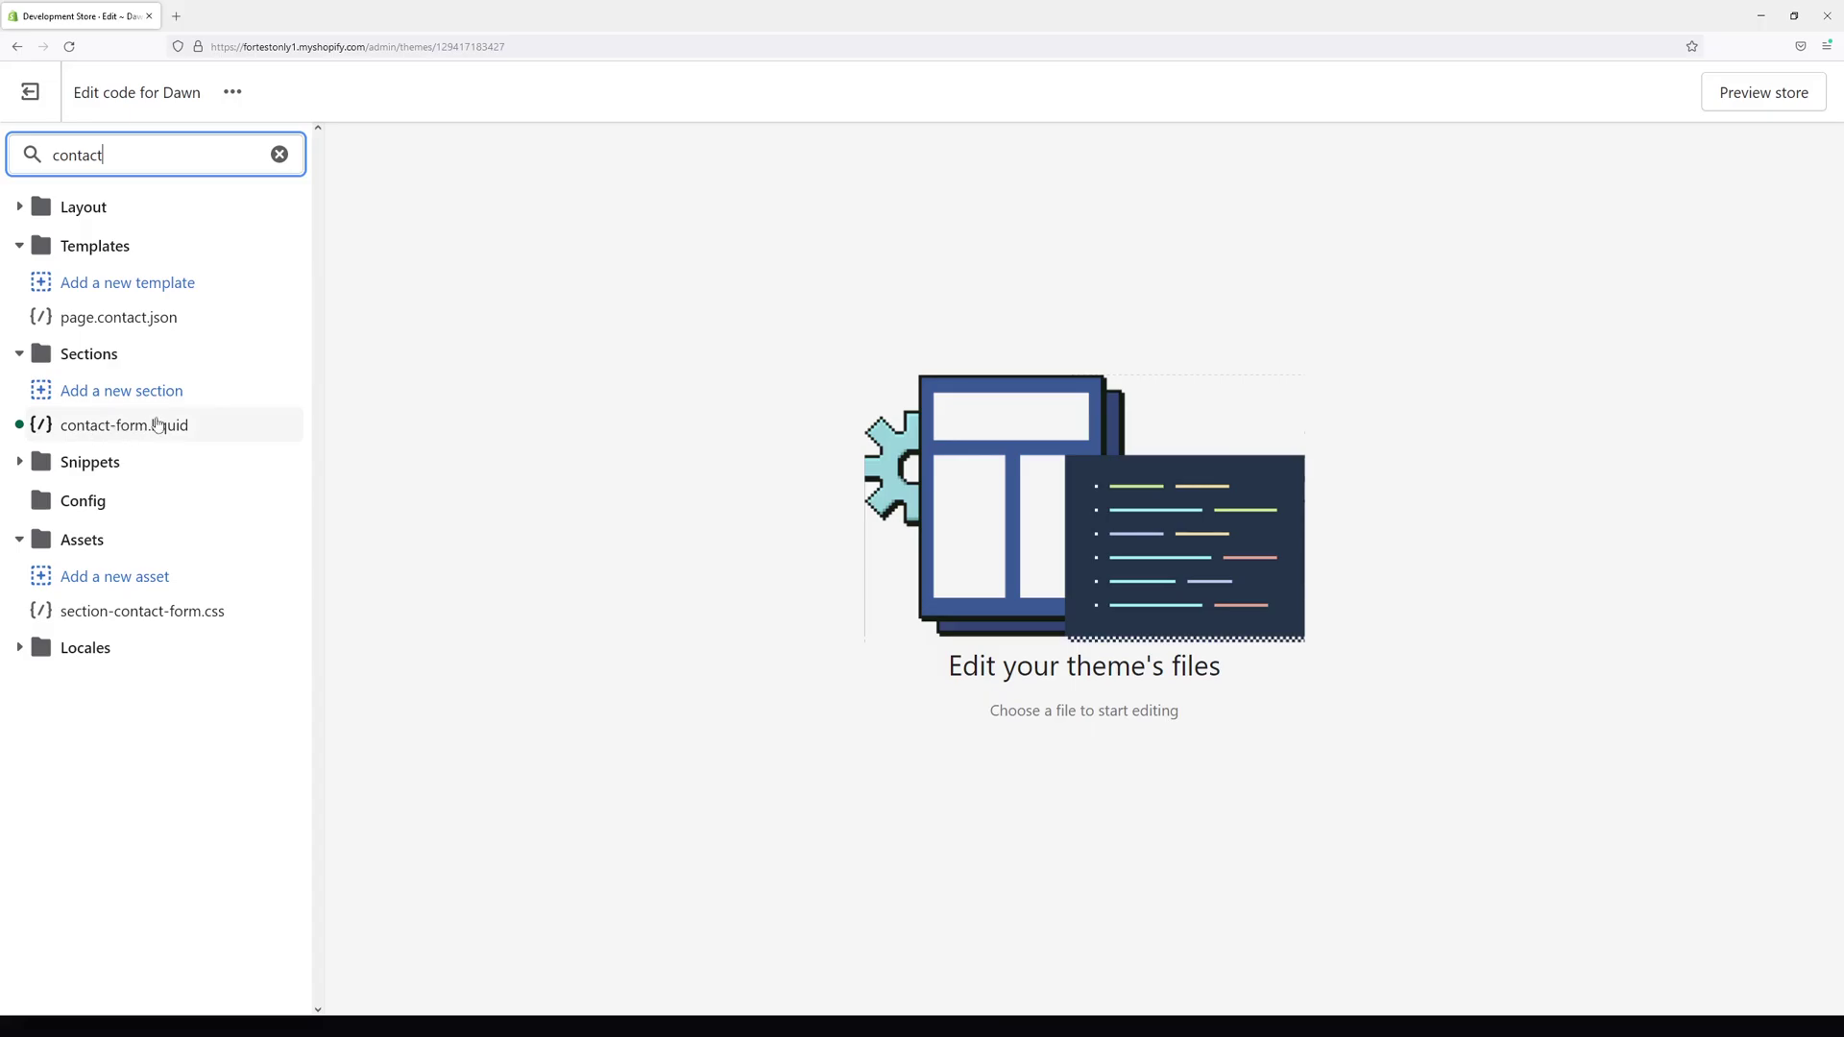
# Open the contact-form.liquid section and search it for 'phone'
pyautogui.click(158, 426)
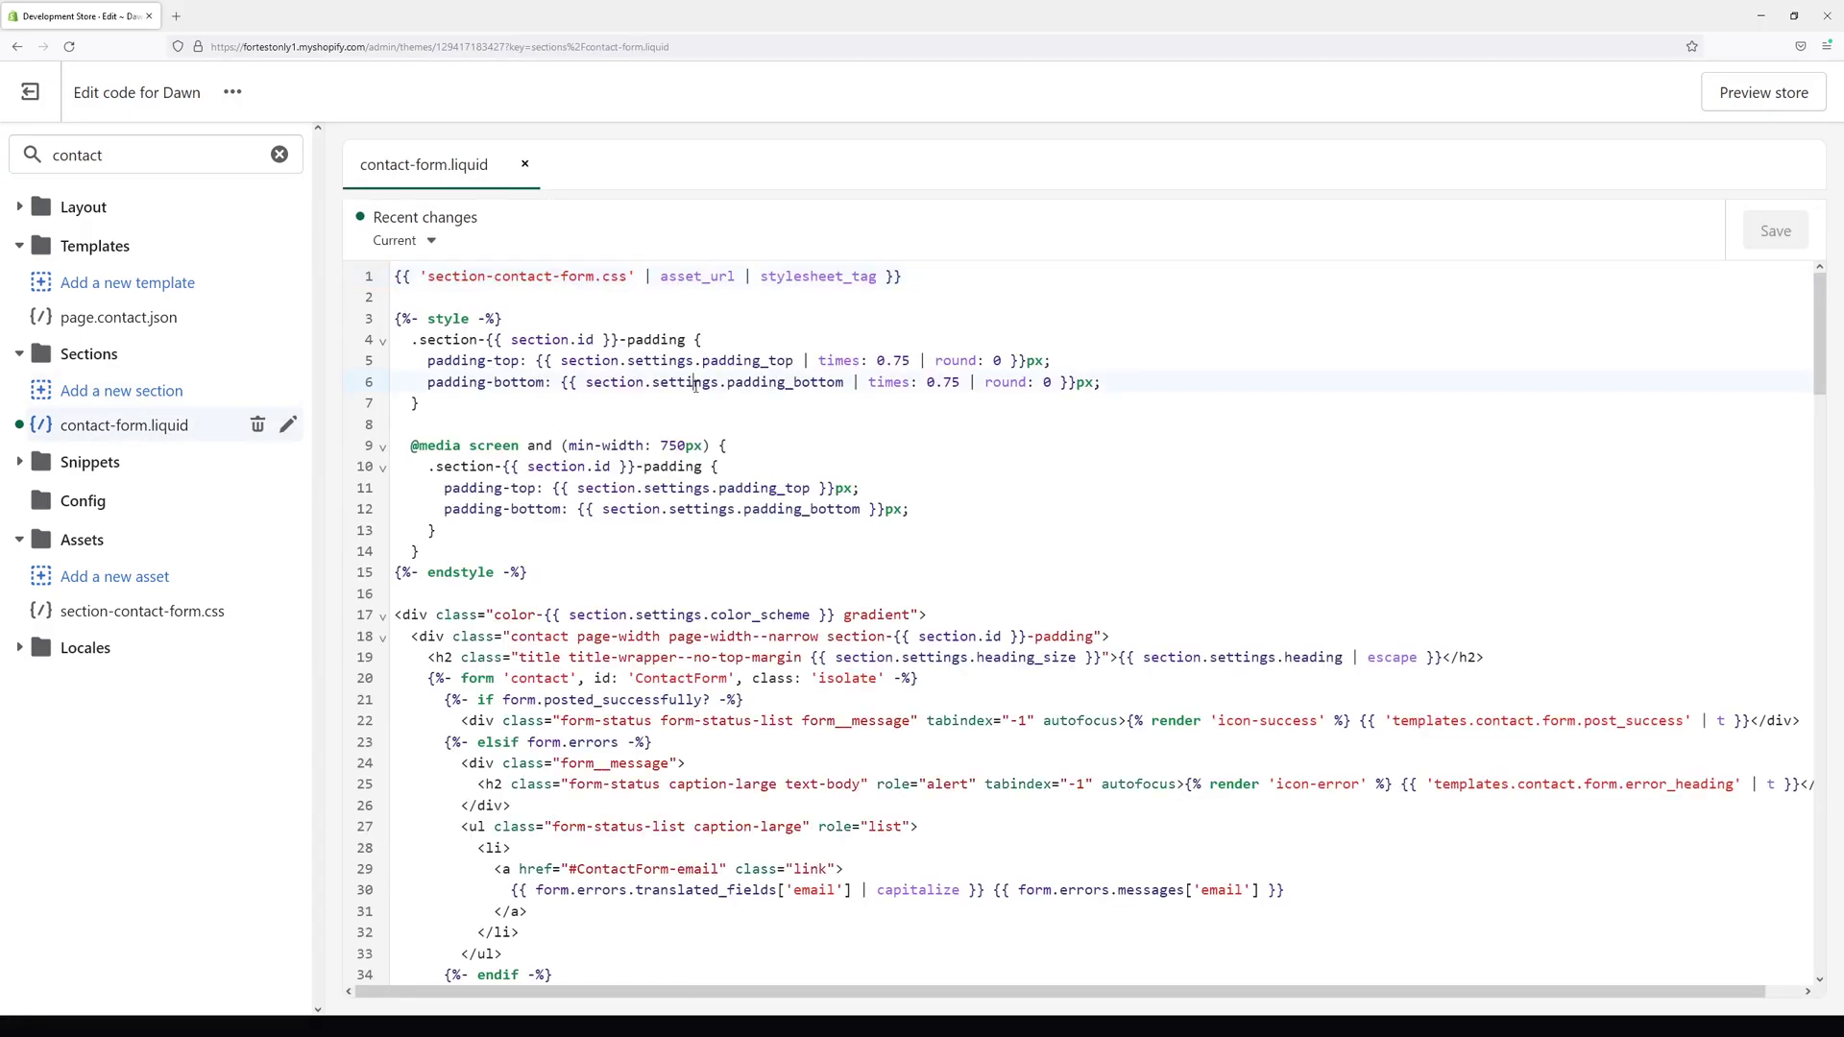
pyautogui.scroll(-1, 848, 410)
pyautogui.scroll(1, 922, 427)
pyautogui.click(1001, 447)
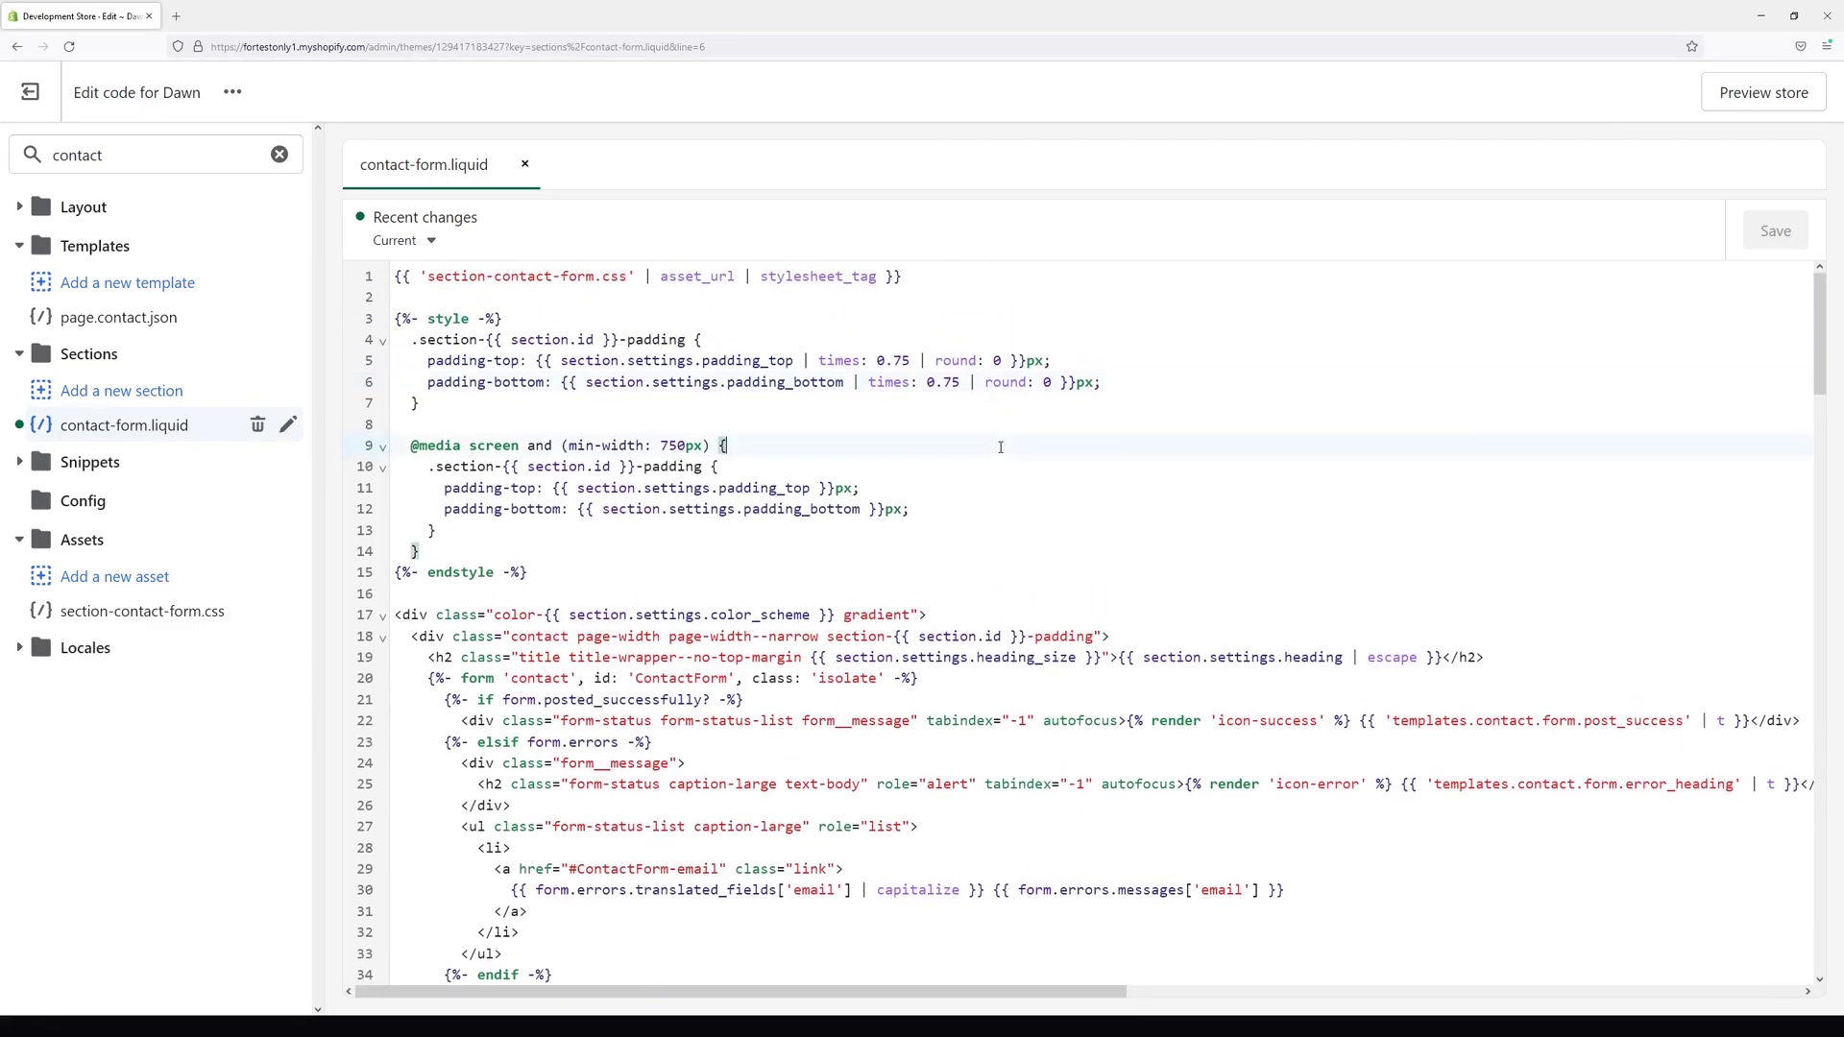
pyautogui.click(1045, 403)
pyautogui.hotkey('ctrl', 'f')
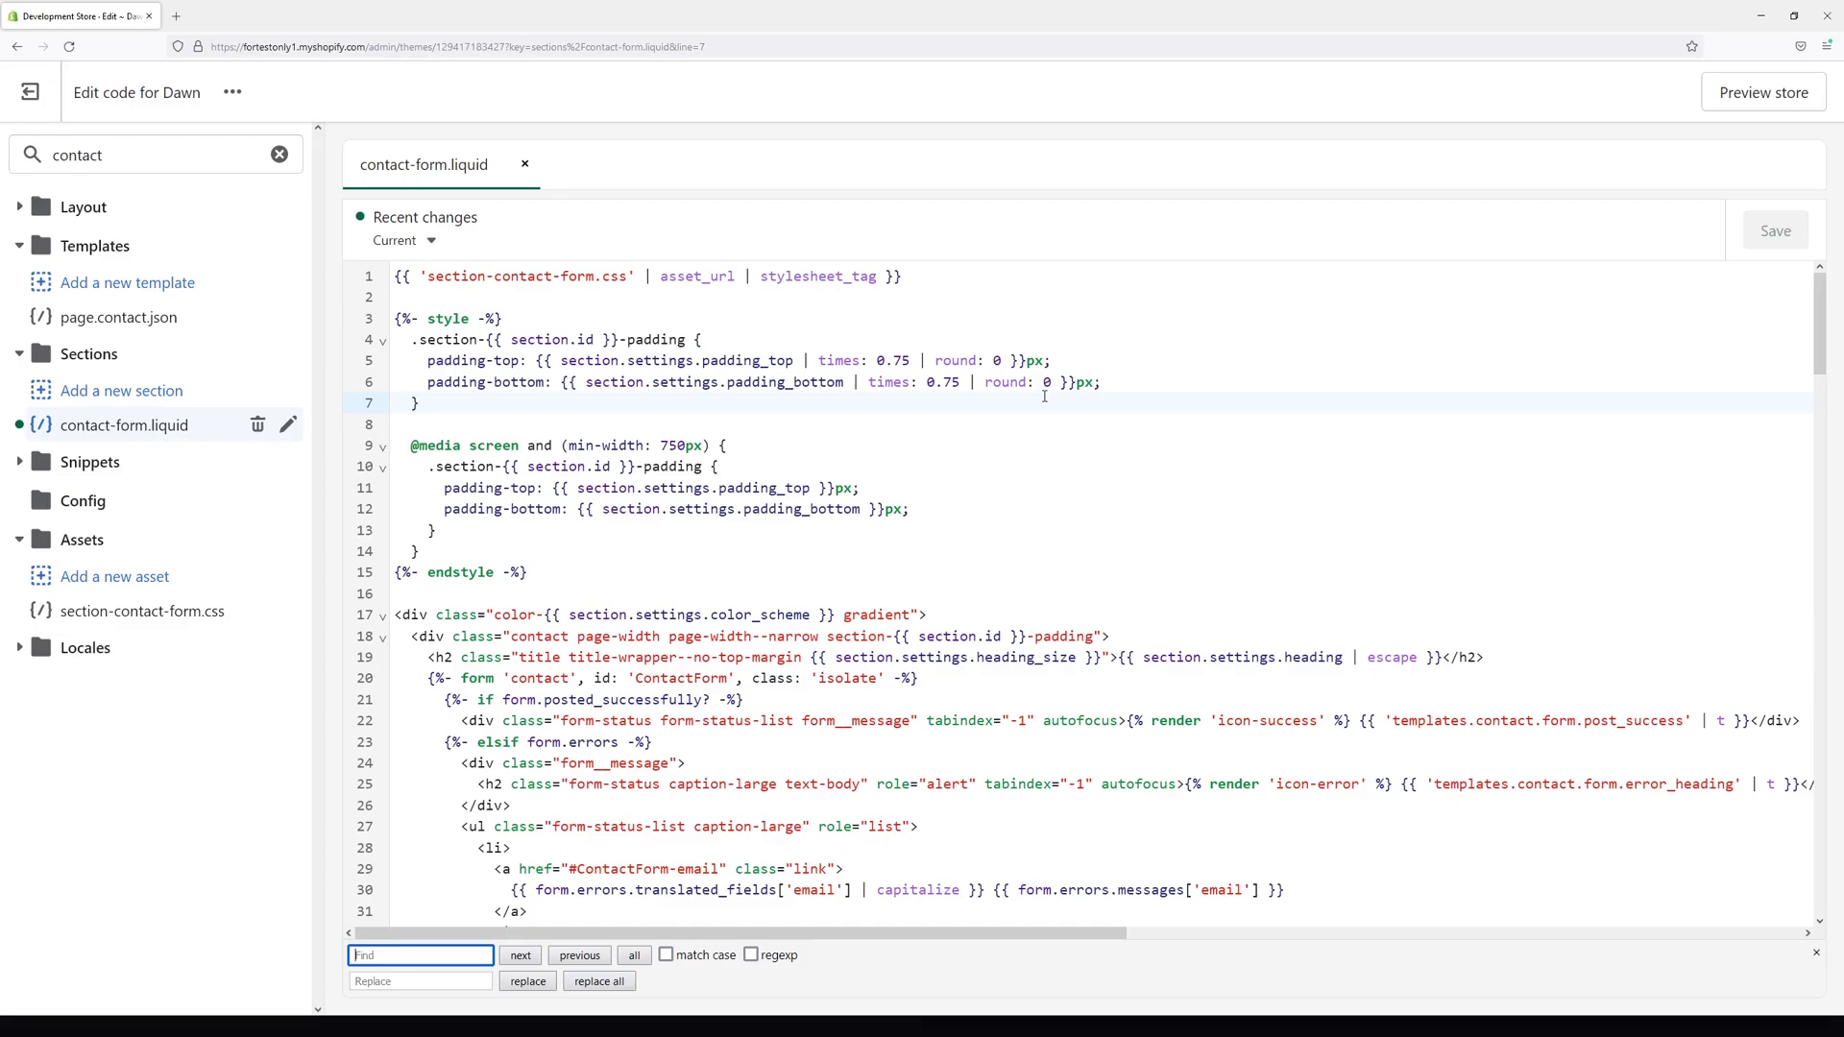
pyautogui.write('phone')
pyautogui.press('Escape')
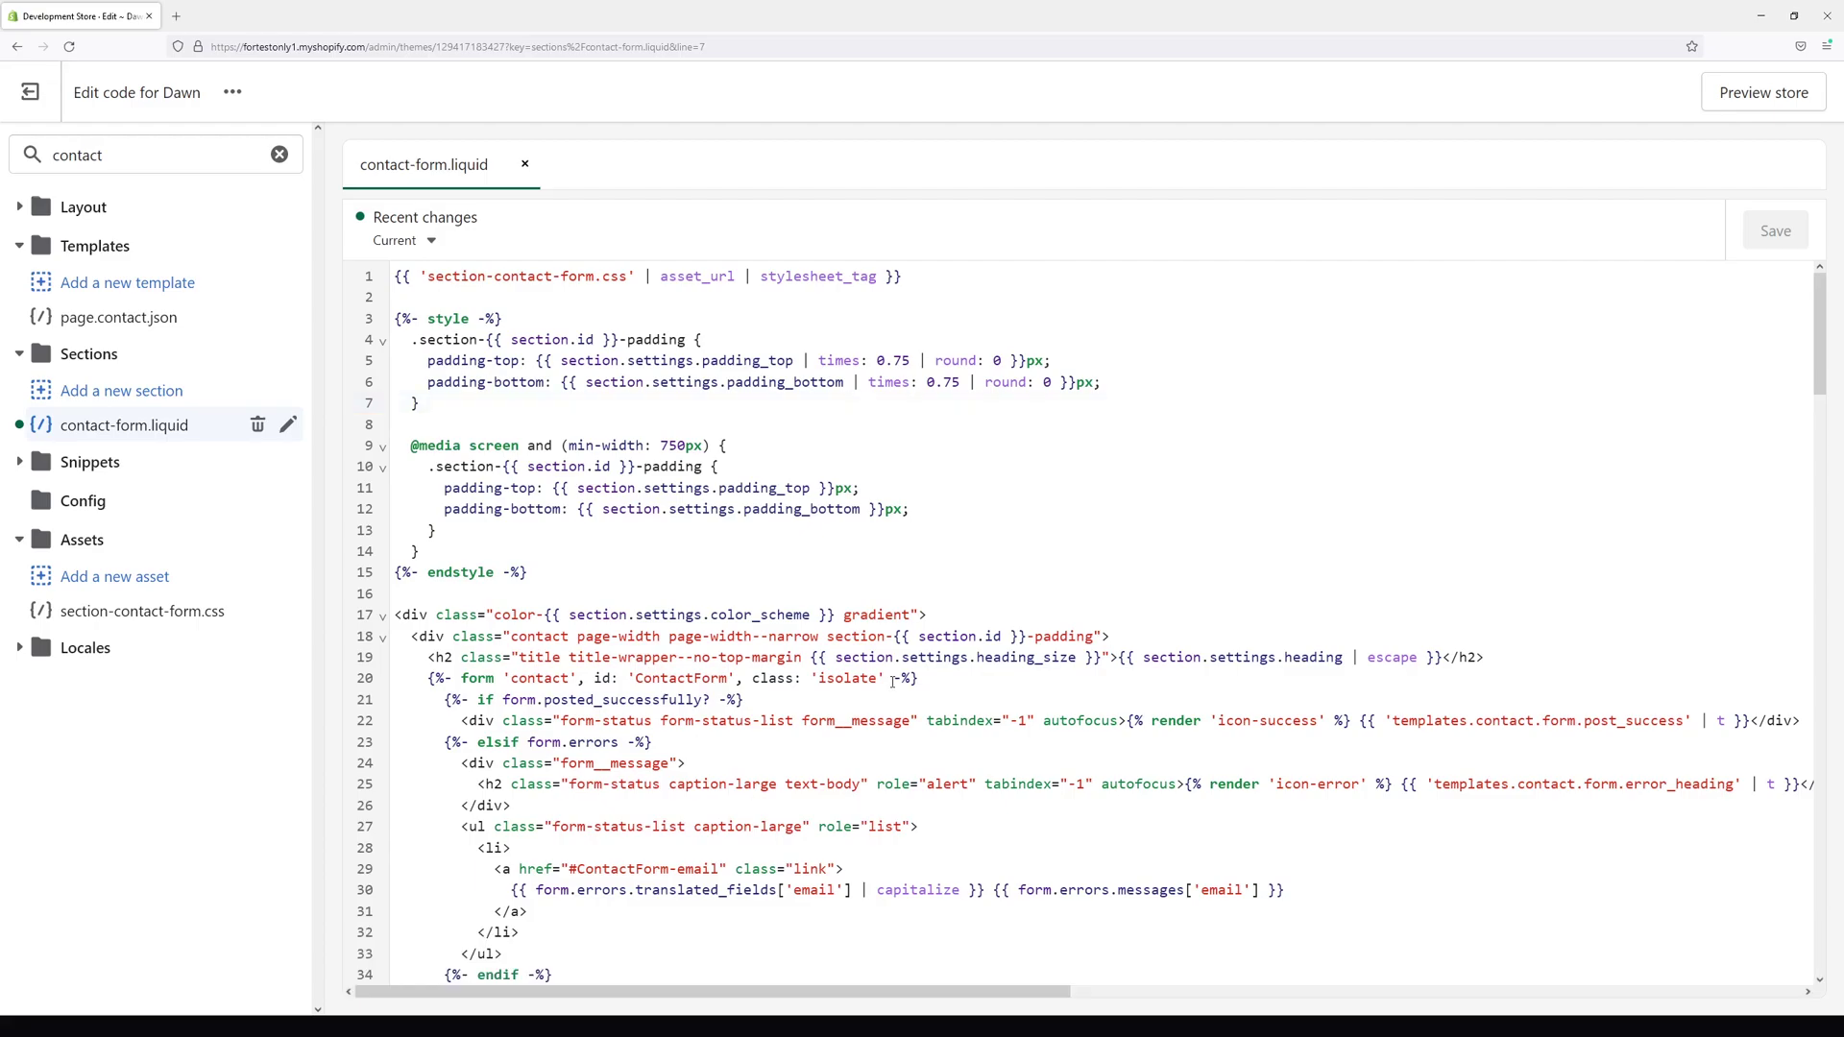
# Scroll down to the phone field block and highlight lines 67–70
pyautogui.scroll(-1, 905, 634)
pyautogui.scroll(-2, 904, 624)
pyautogui.scroll(-3, 903, 615)
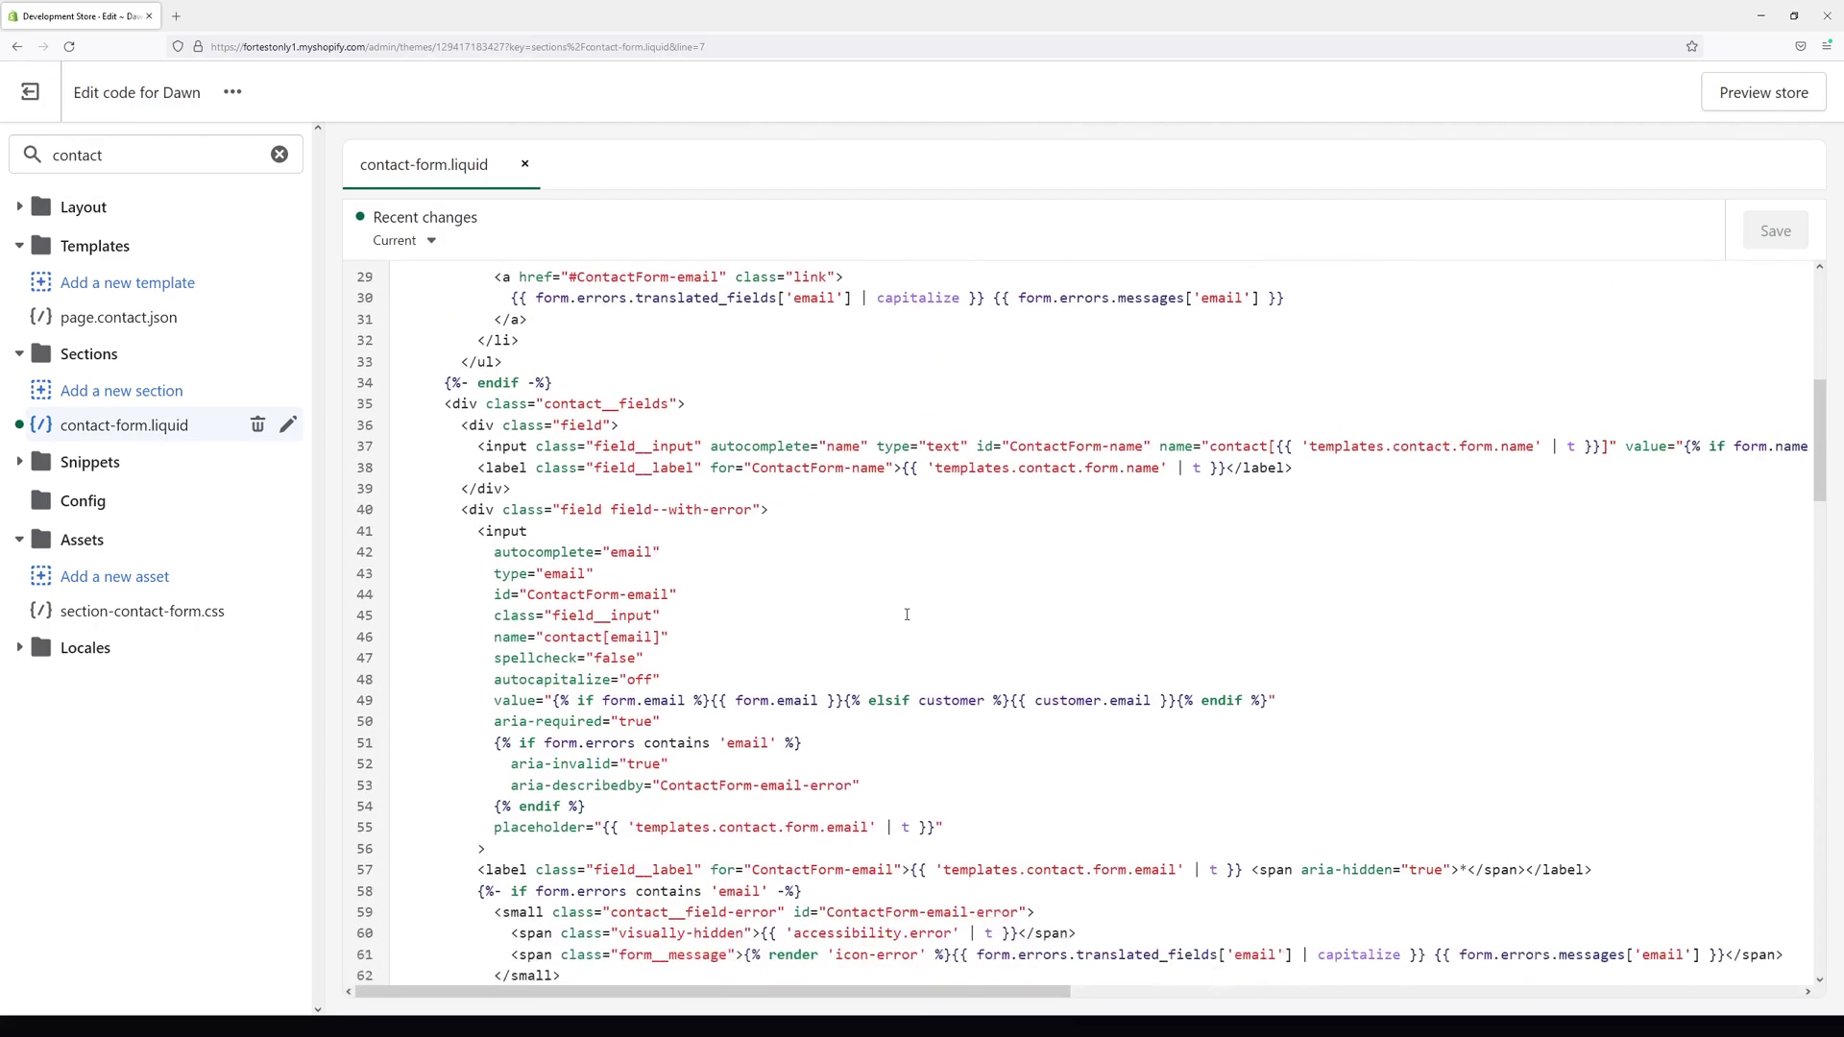
pyautogui.scroll(-2, 902, 607)
pyautogui.scroll(-2, 902, 605)
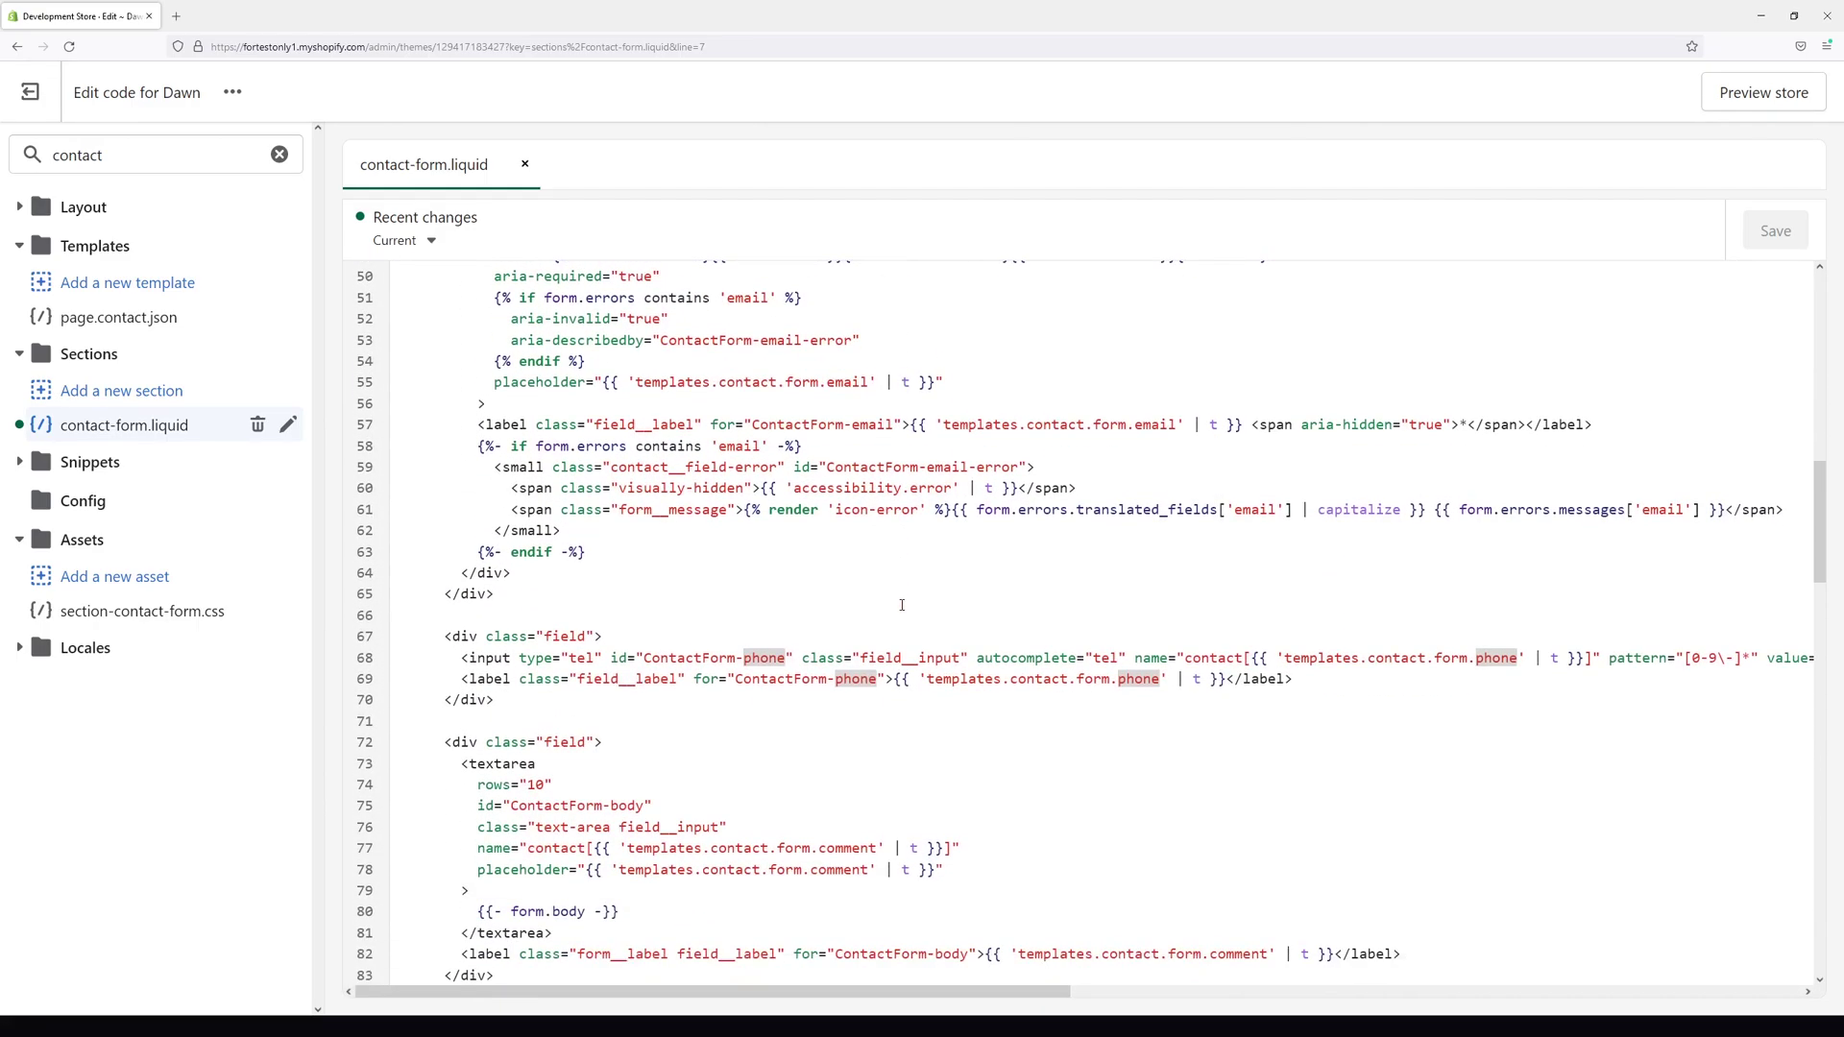
pyautogui.click(436, 637)
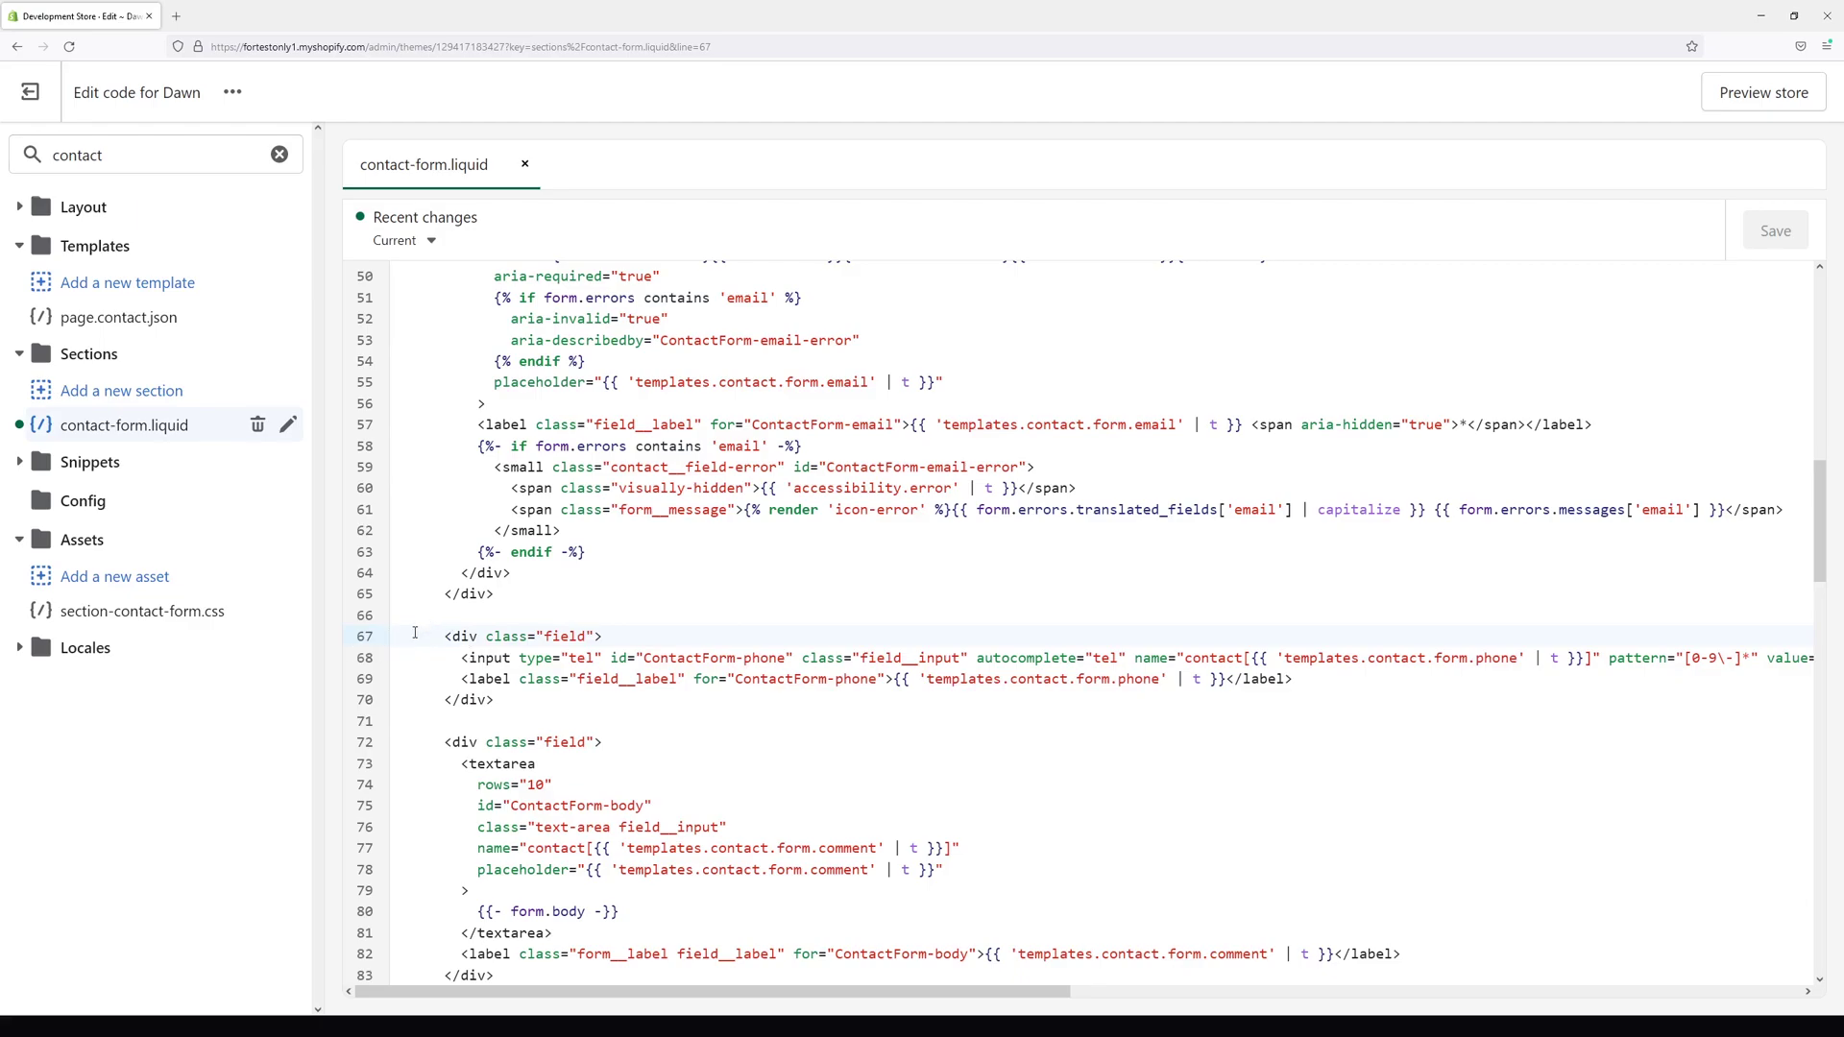
pyautogui.moveTo(415, 633); pyautogui.dragTo(627, 705)
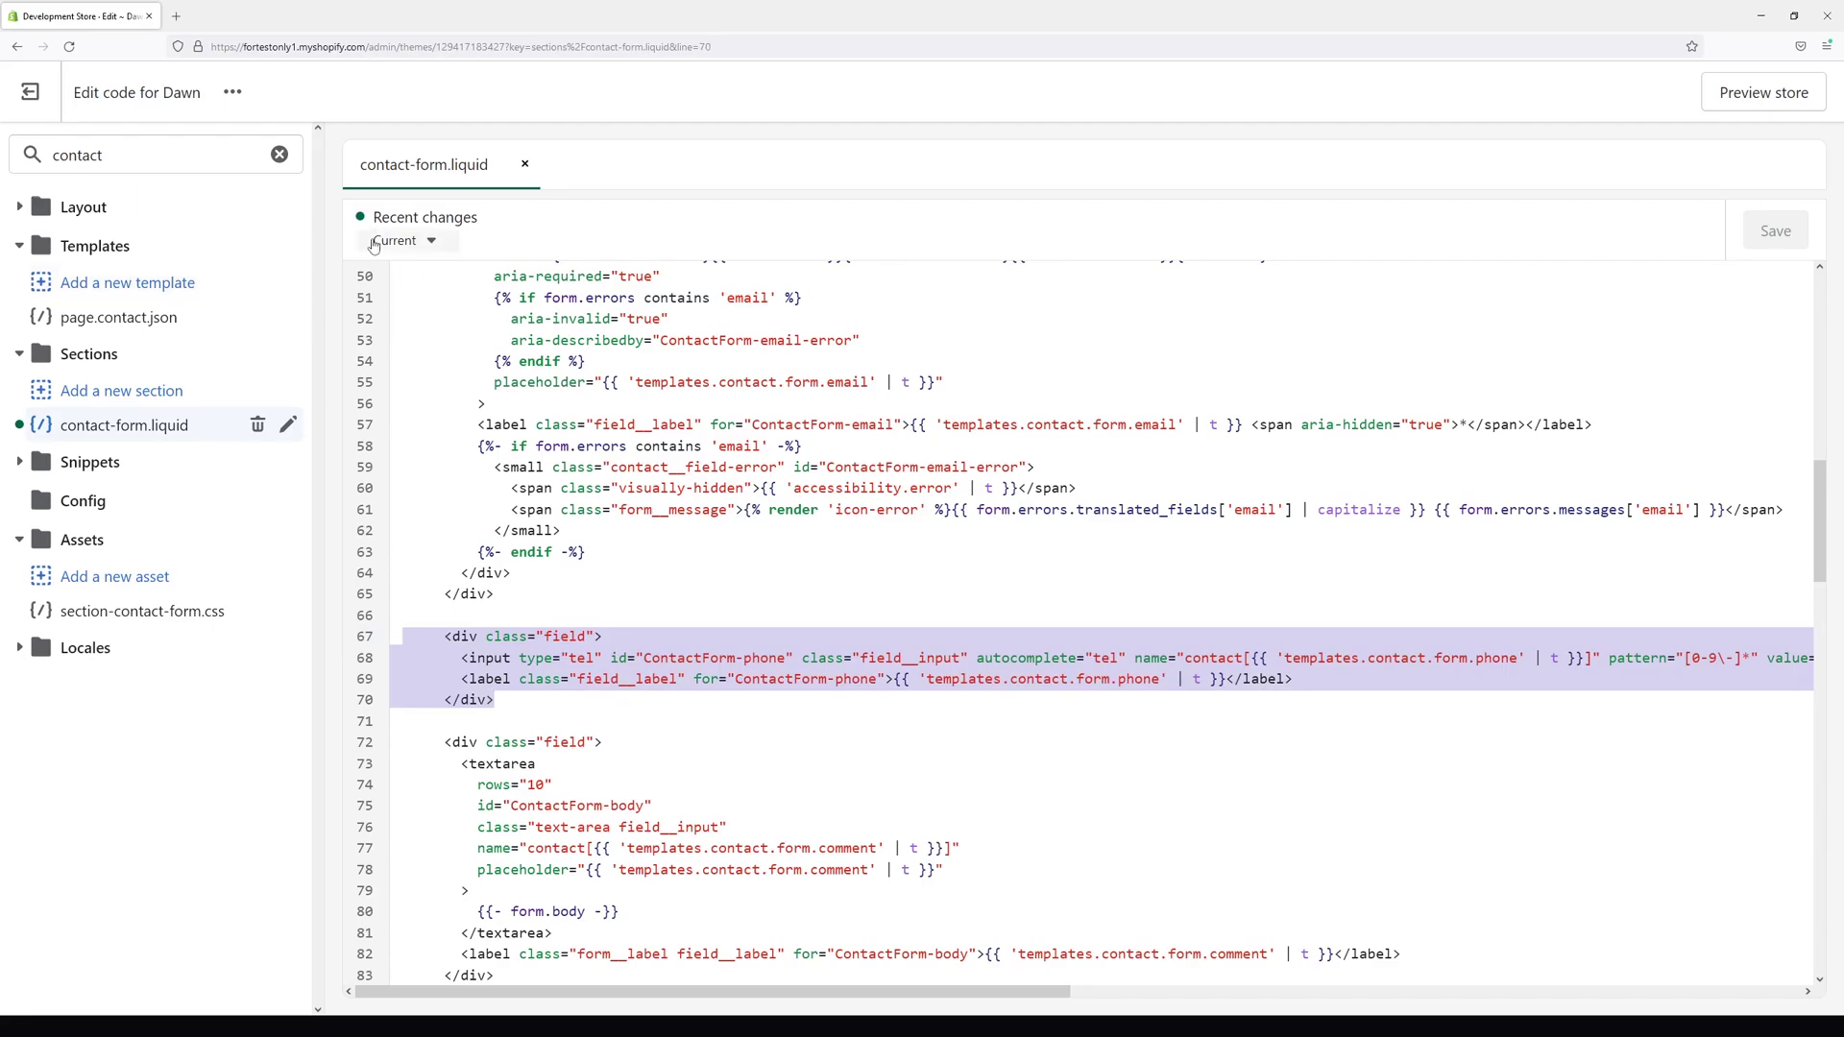
pyautogui.click(727, 635)
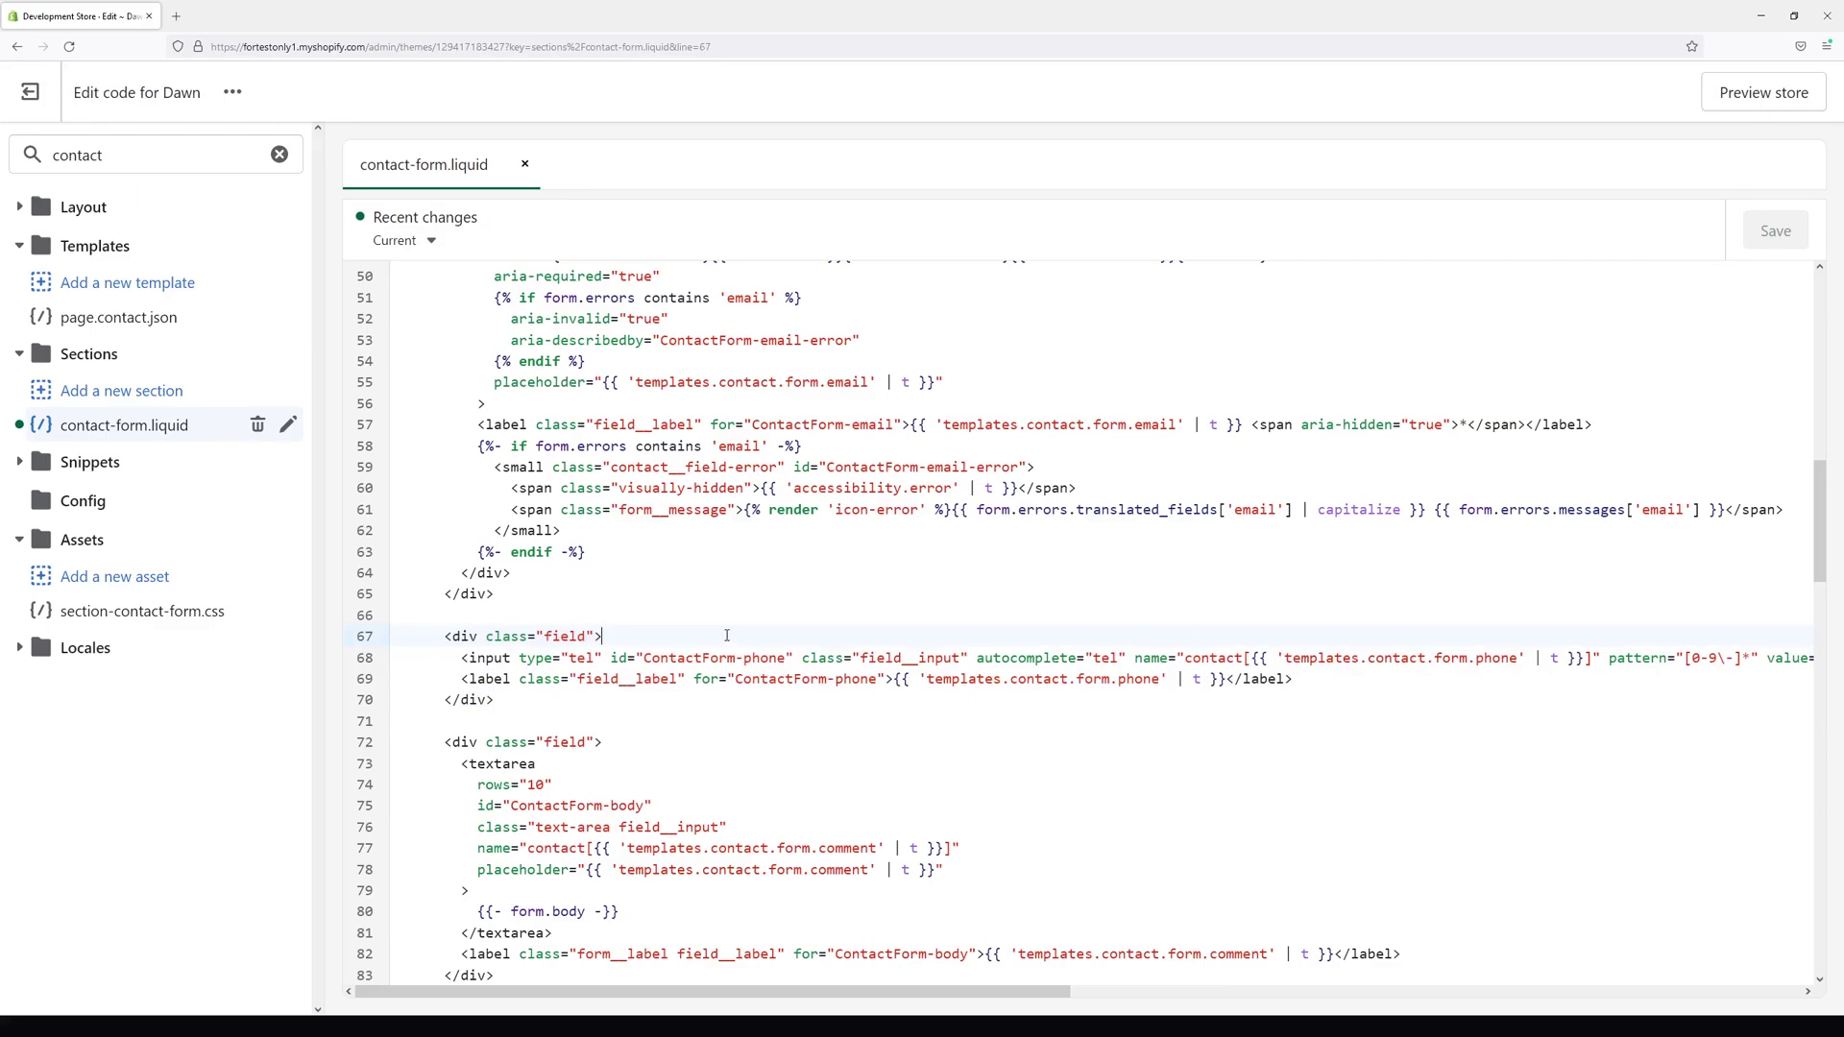
# Add a {% comment %} tag on line 66 above the phone field and copy it
pyautogui.click(473, 613)
pyautogui.write('{% ')
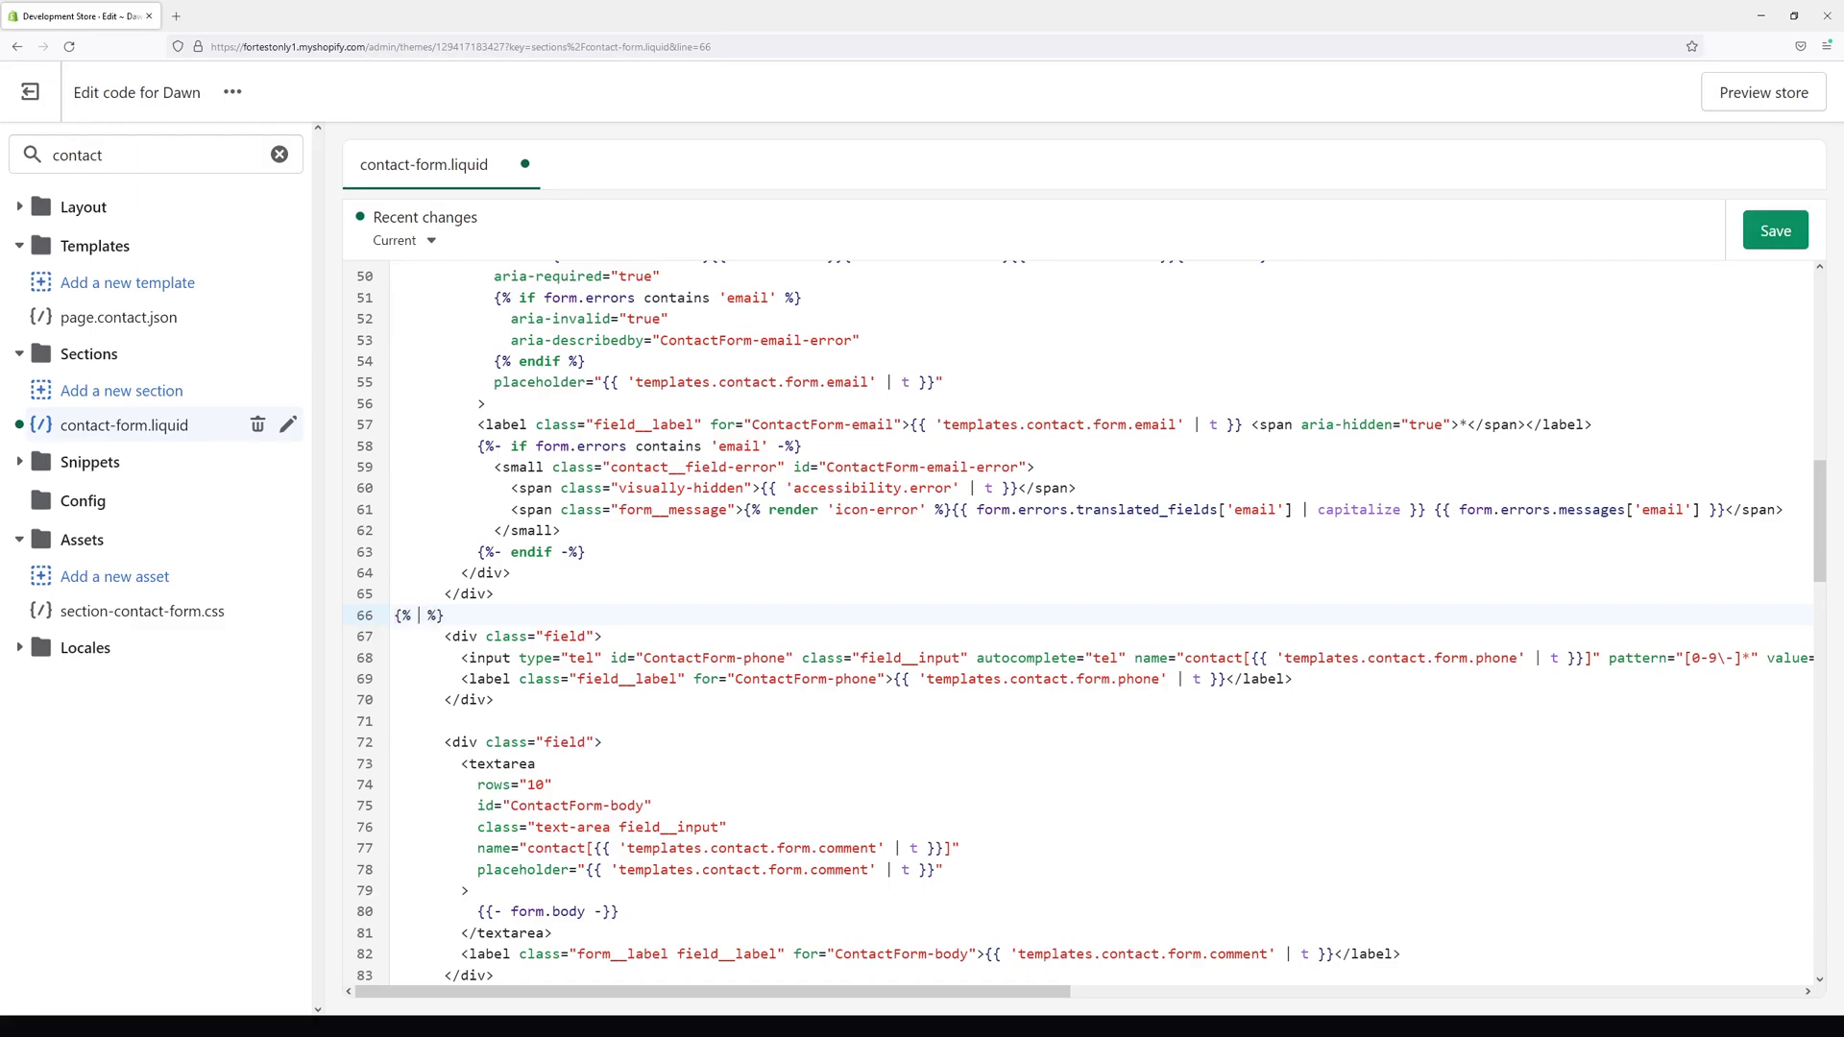
pyautogui.write('comment')
pyautogui.moveTo(500, 615); pyautogui.dragTo(392, 617)
pyautogui.hotkey('ctrl', 'c')
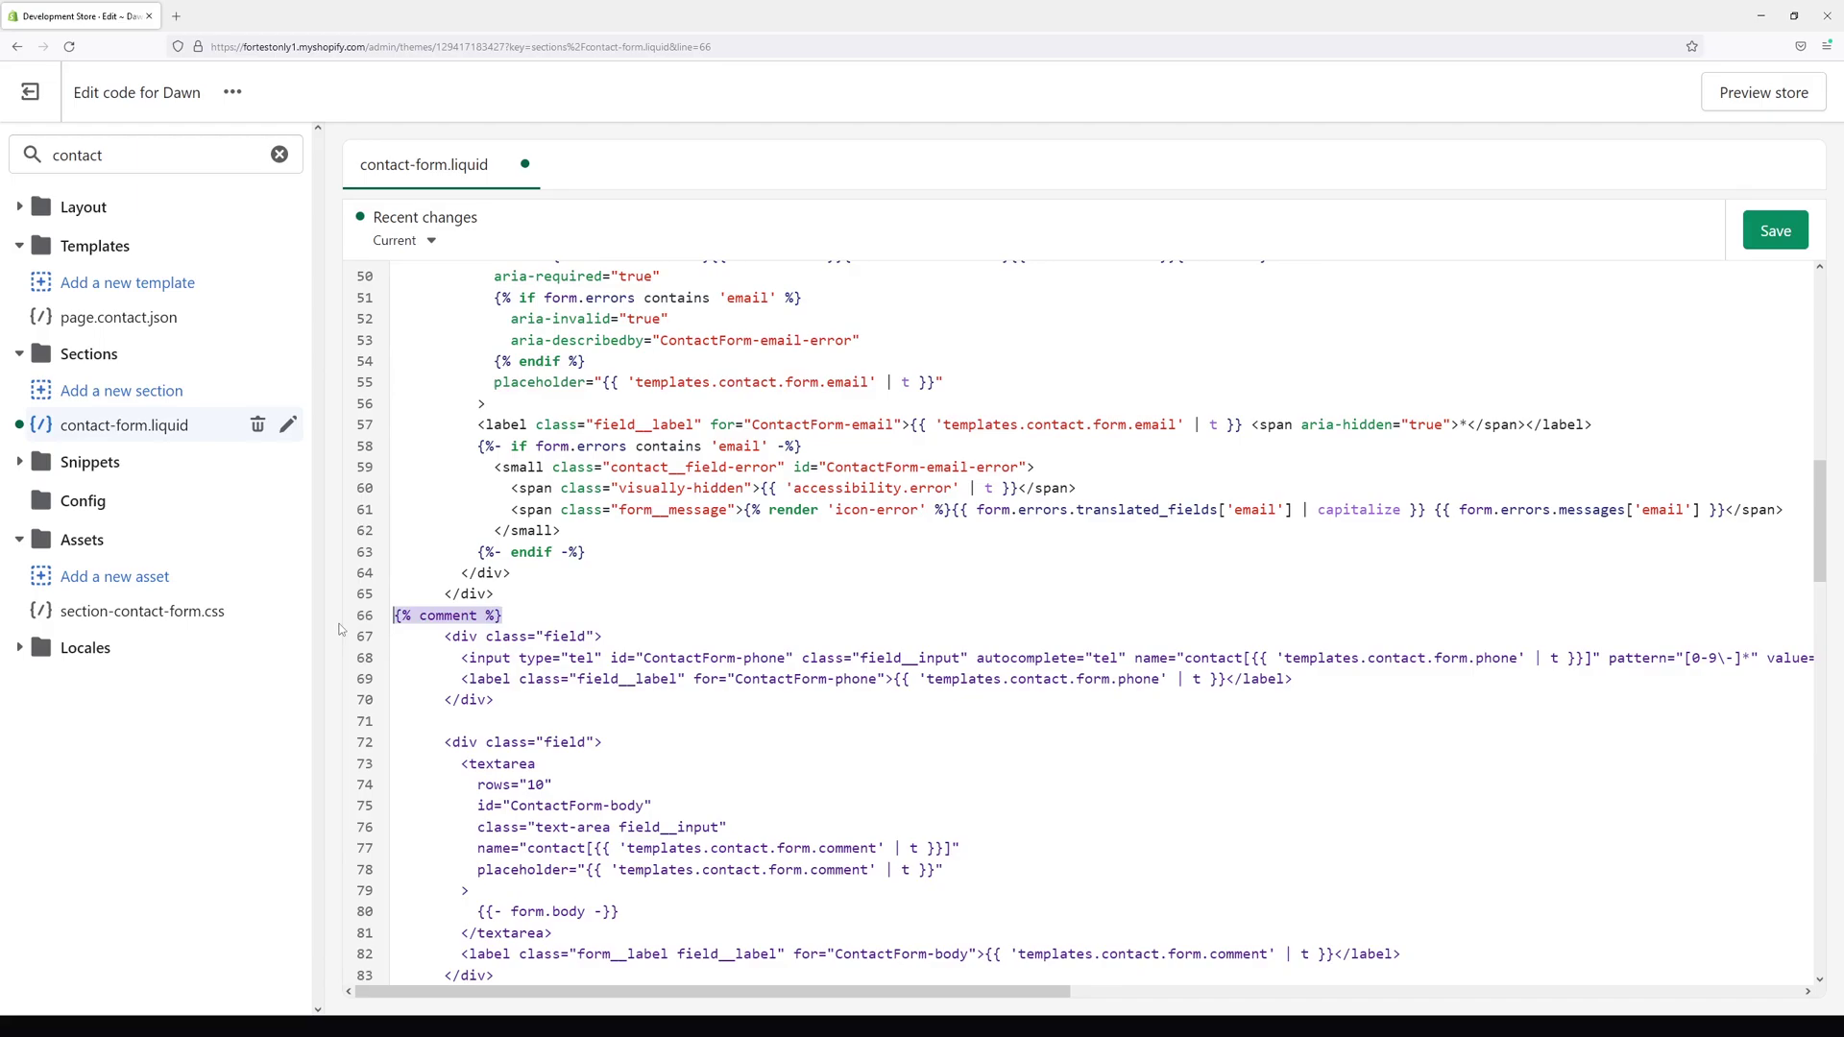
pyautogui.click(500, 637)
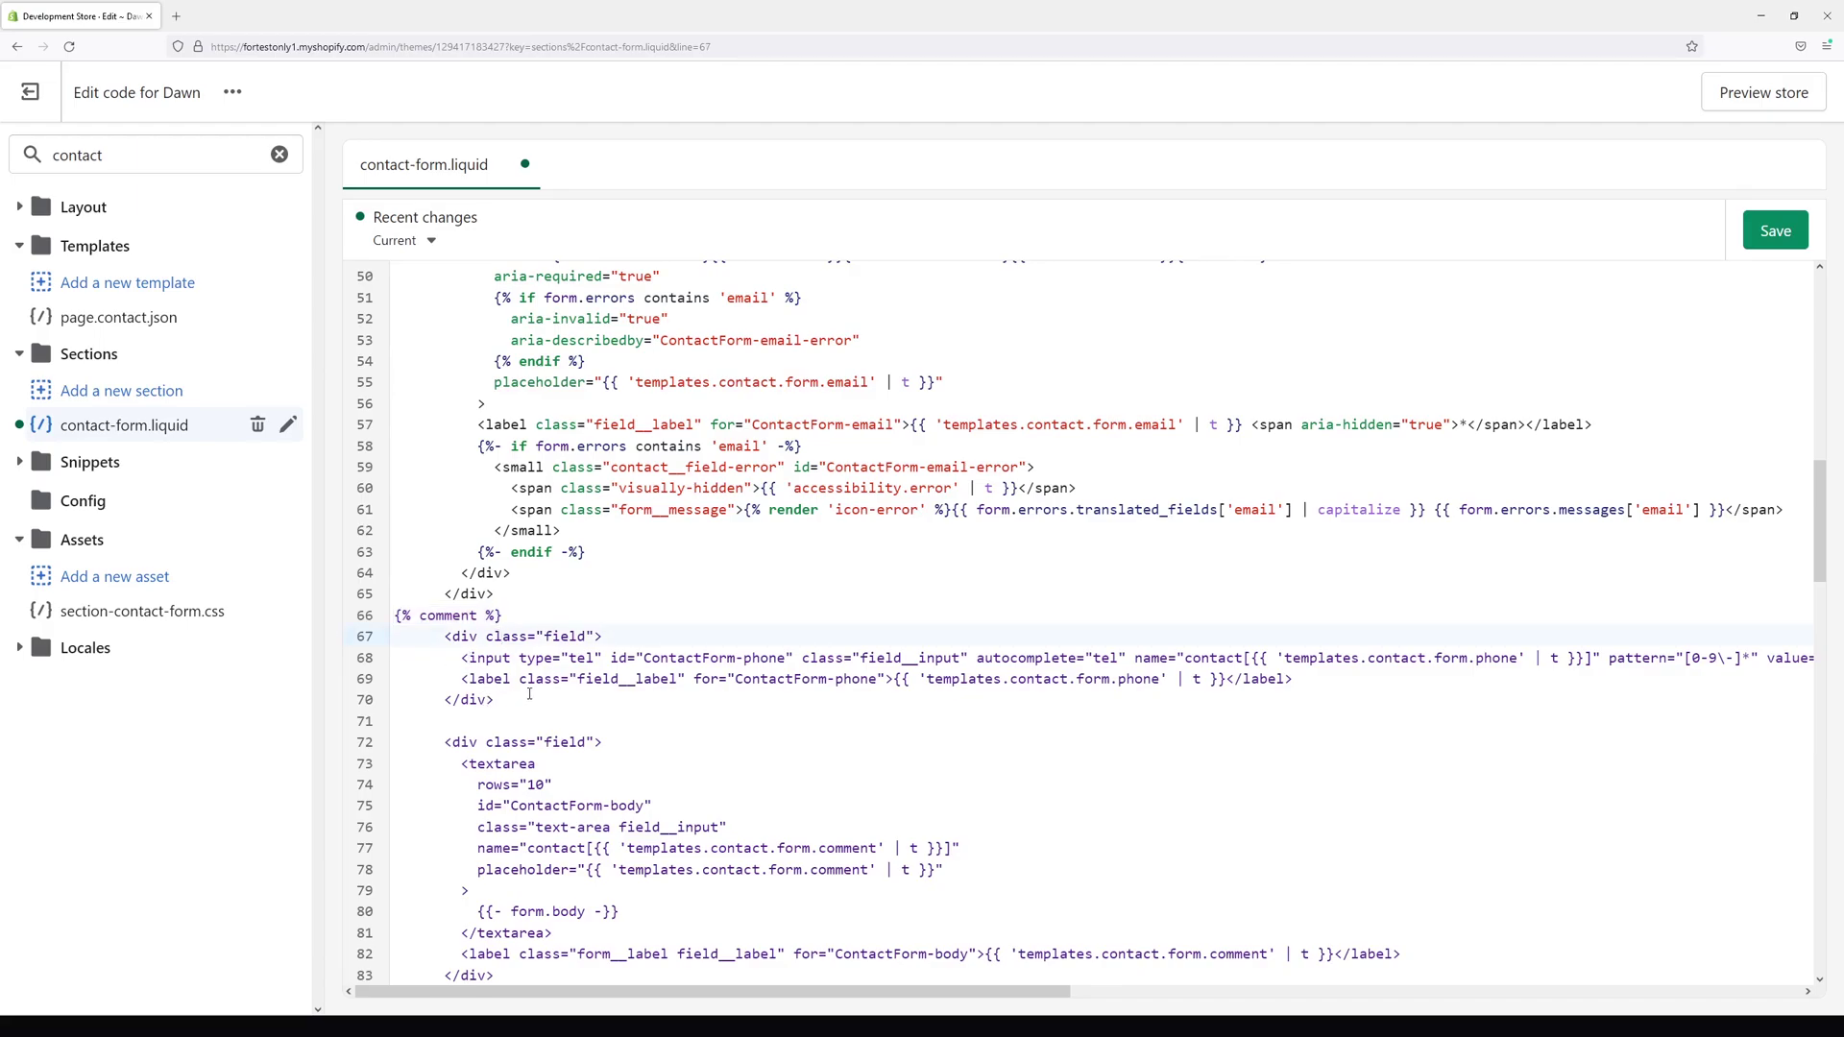
# Paste the tag on a new line after the phone block's </div> and make it {% endcomment %}
pyautogui.press('Return')
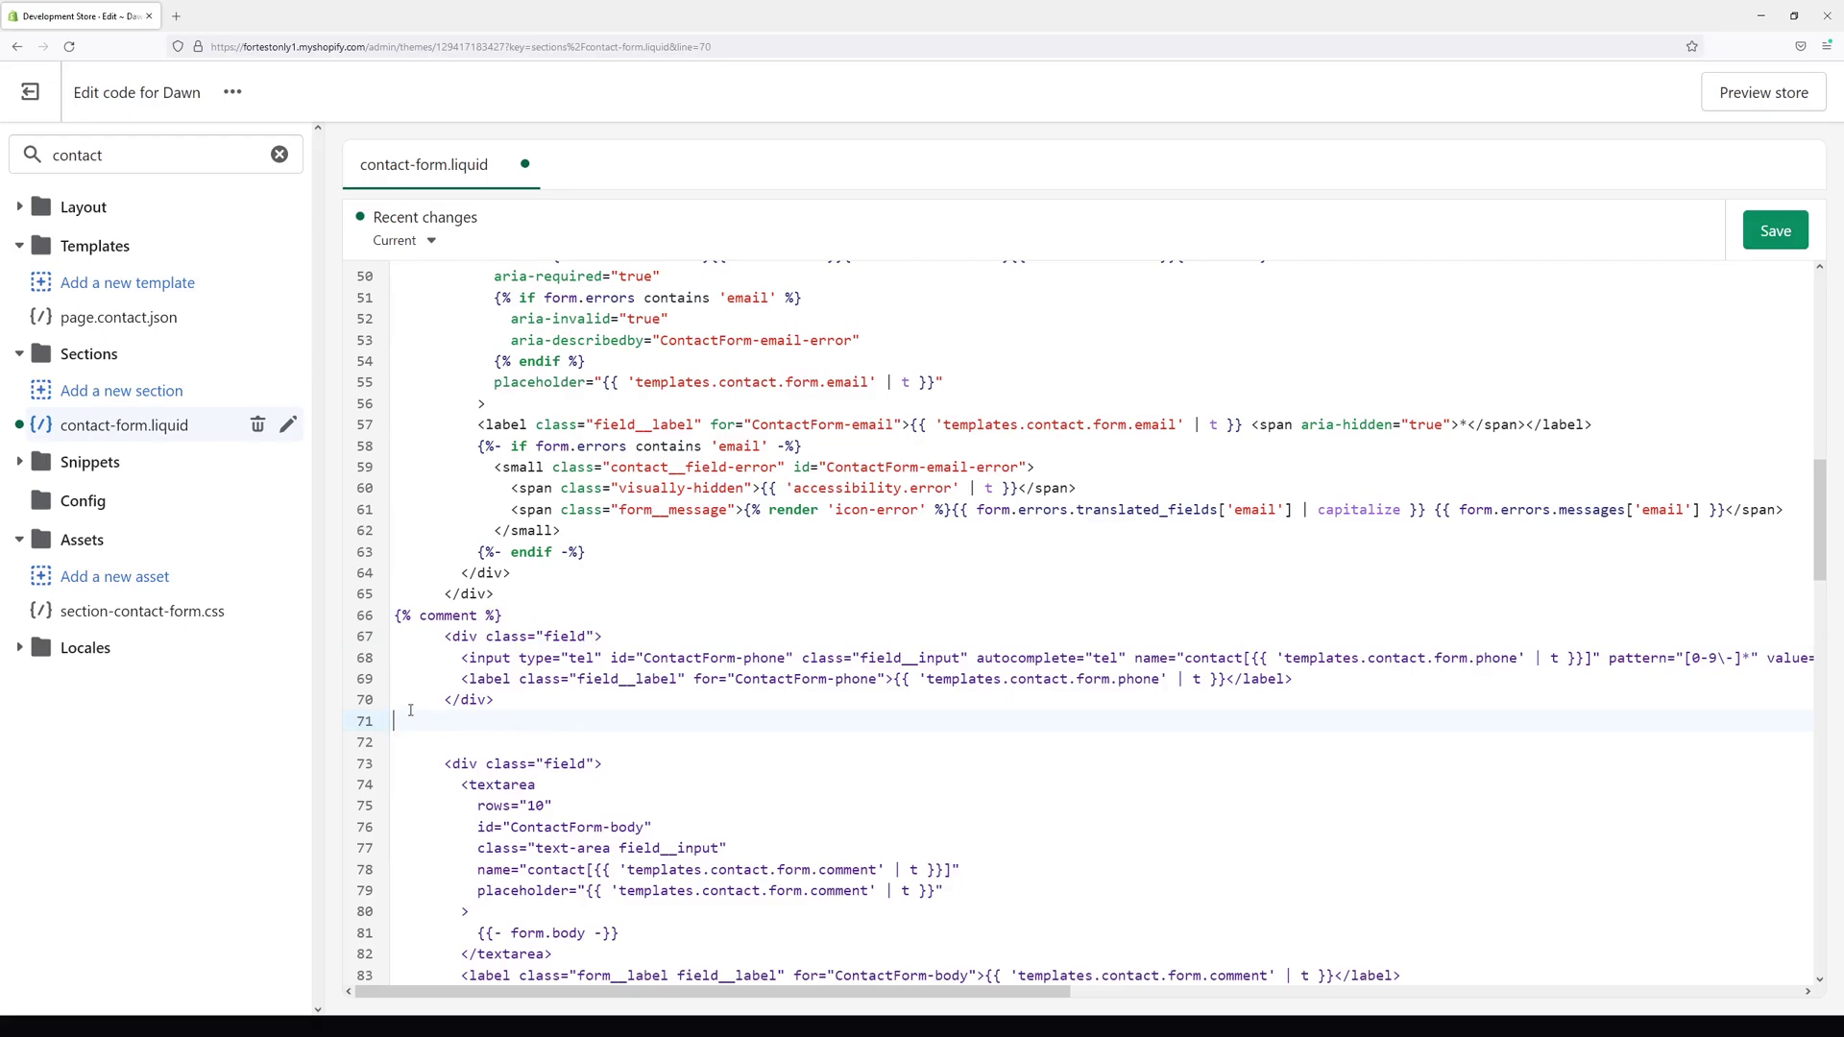
pyautogui.hotkey('ctrl', 'v')
pyautogui.click(428, 730)
pyautogui.write('end')
pyautogui.moveTo(441, 636); pyautogui.dragTo(679, 692)
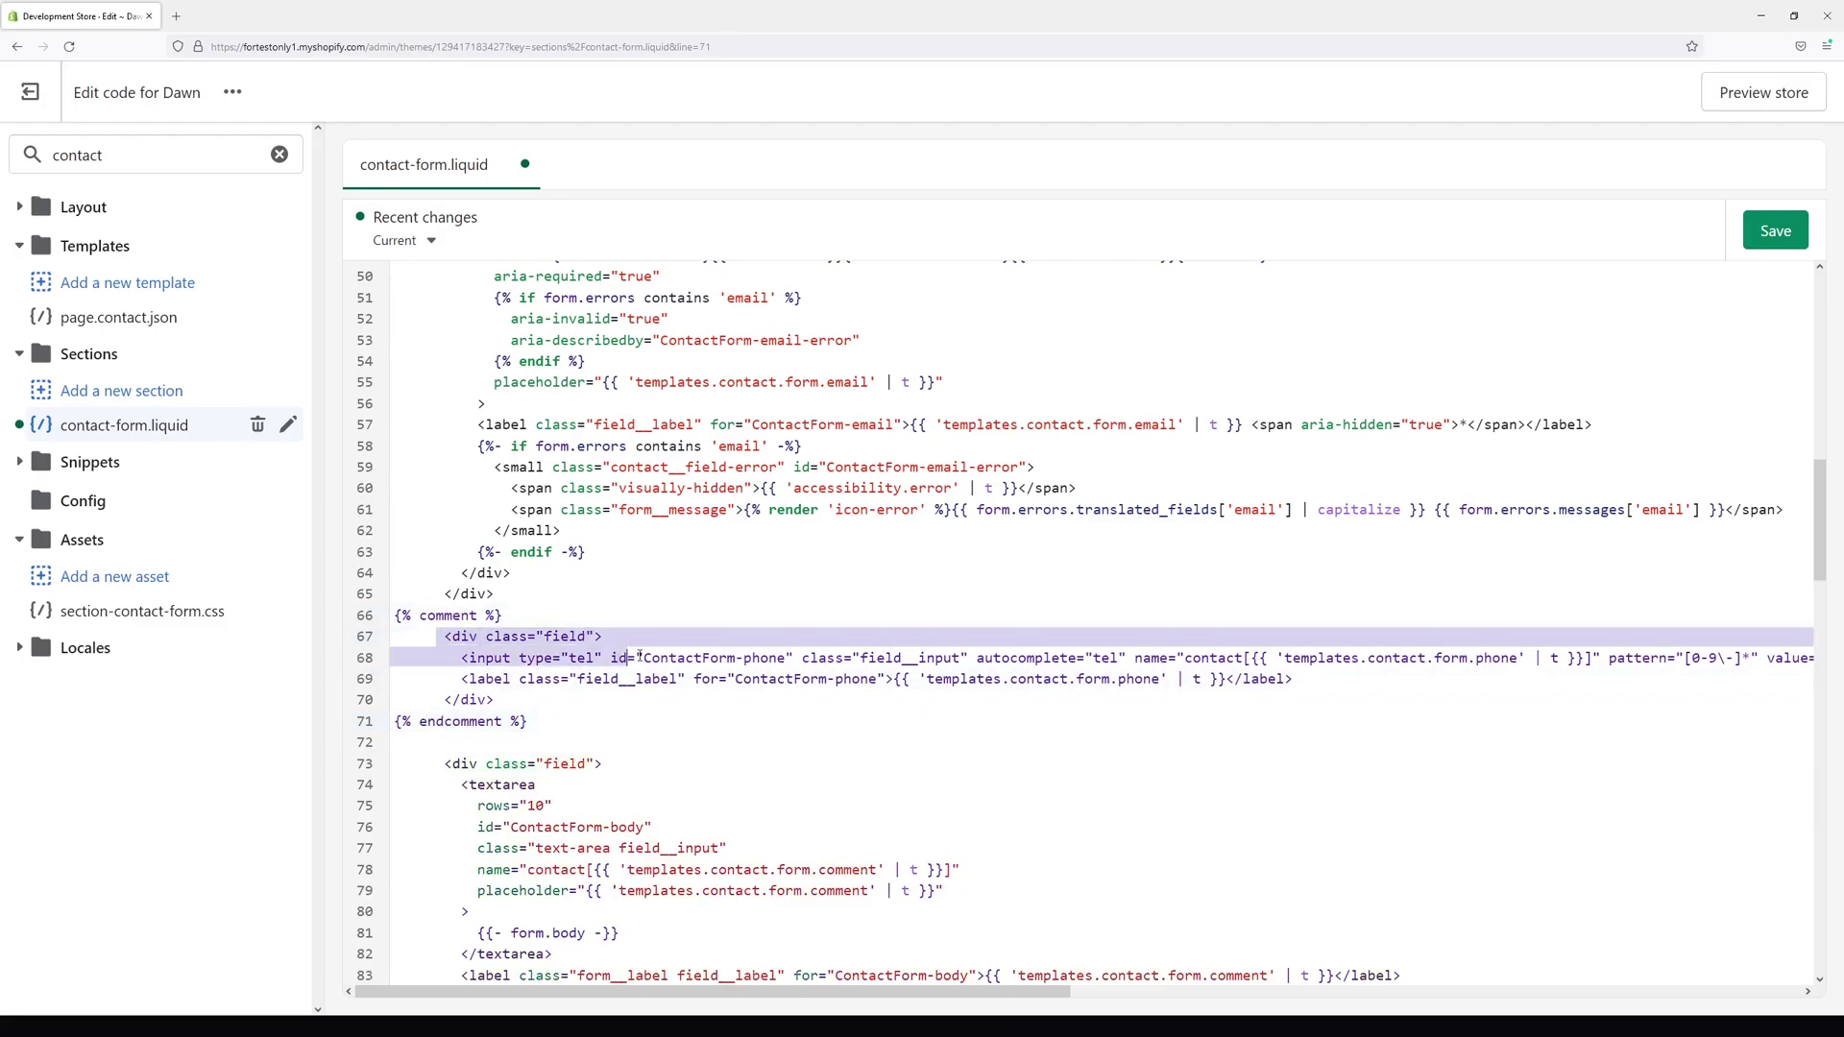
pyautogui.click(724, 665)
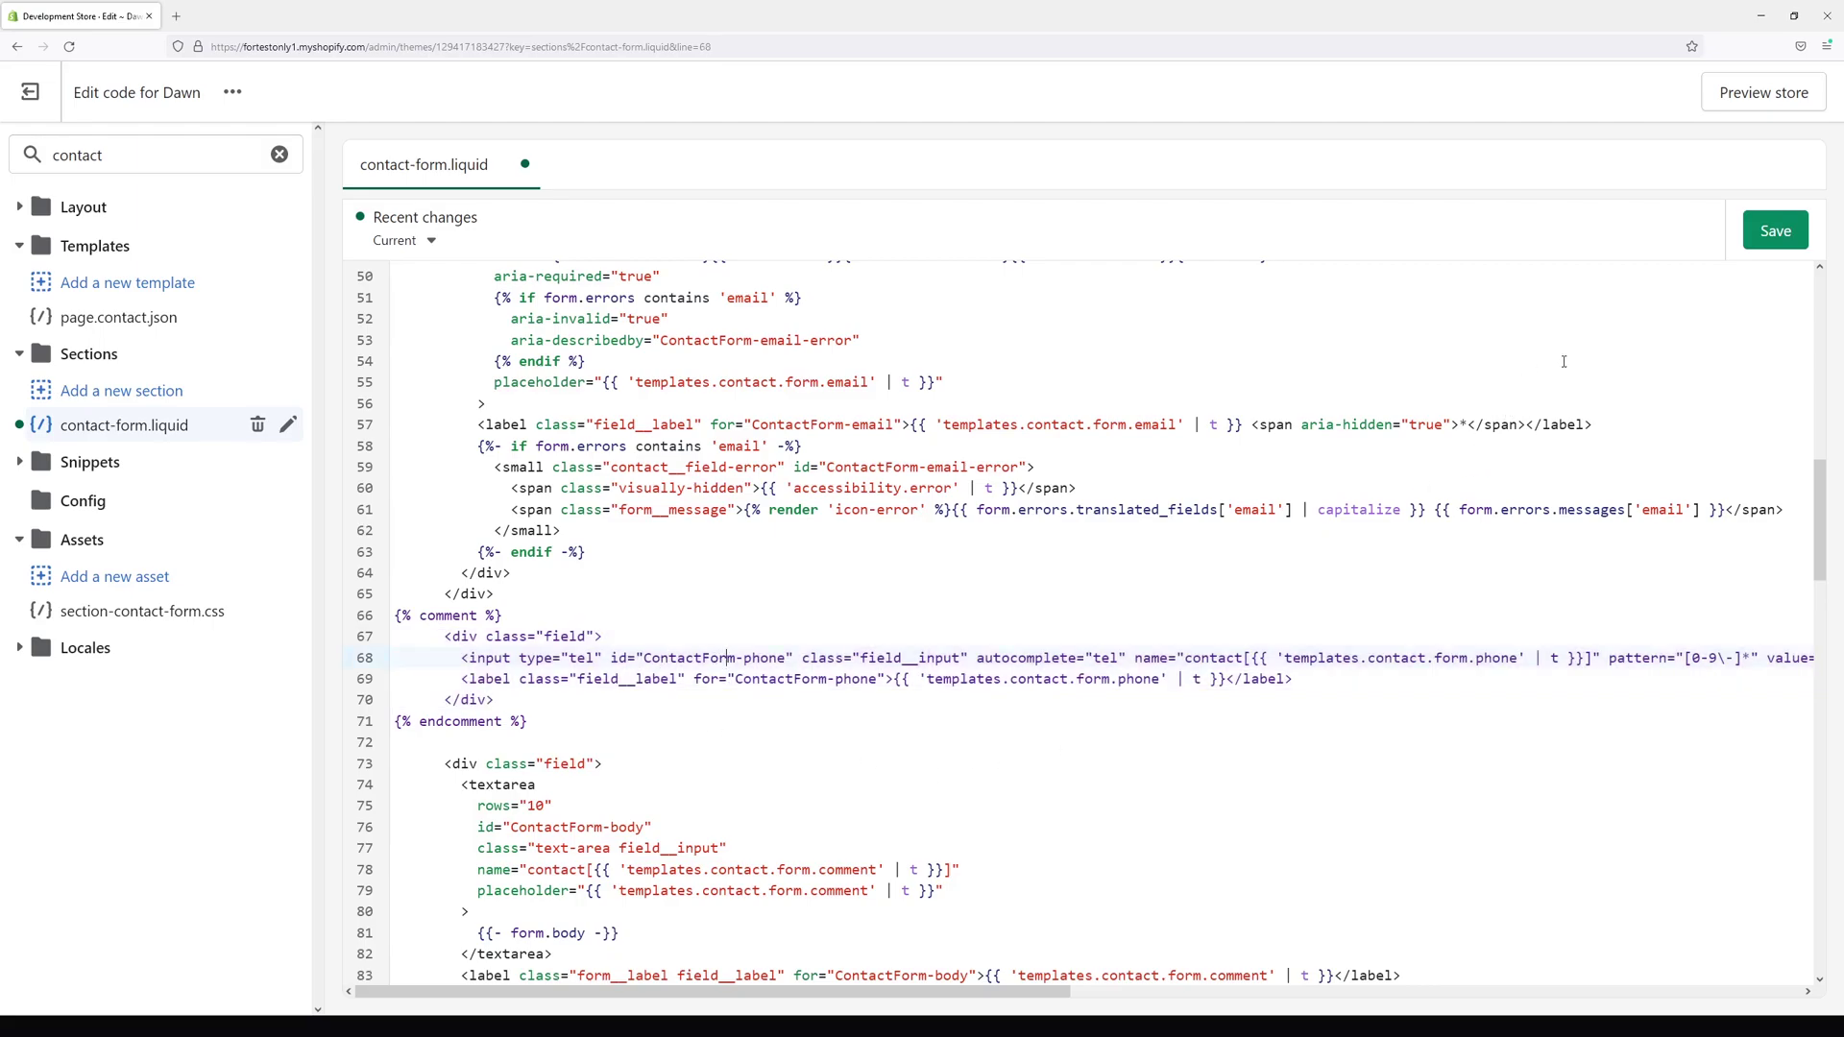
# Save contact-form.liquid, check the storefront Contact Form page, then return to the code editor
pyautogui.click(1763, 236)
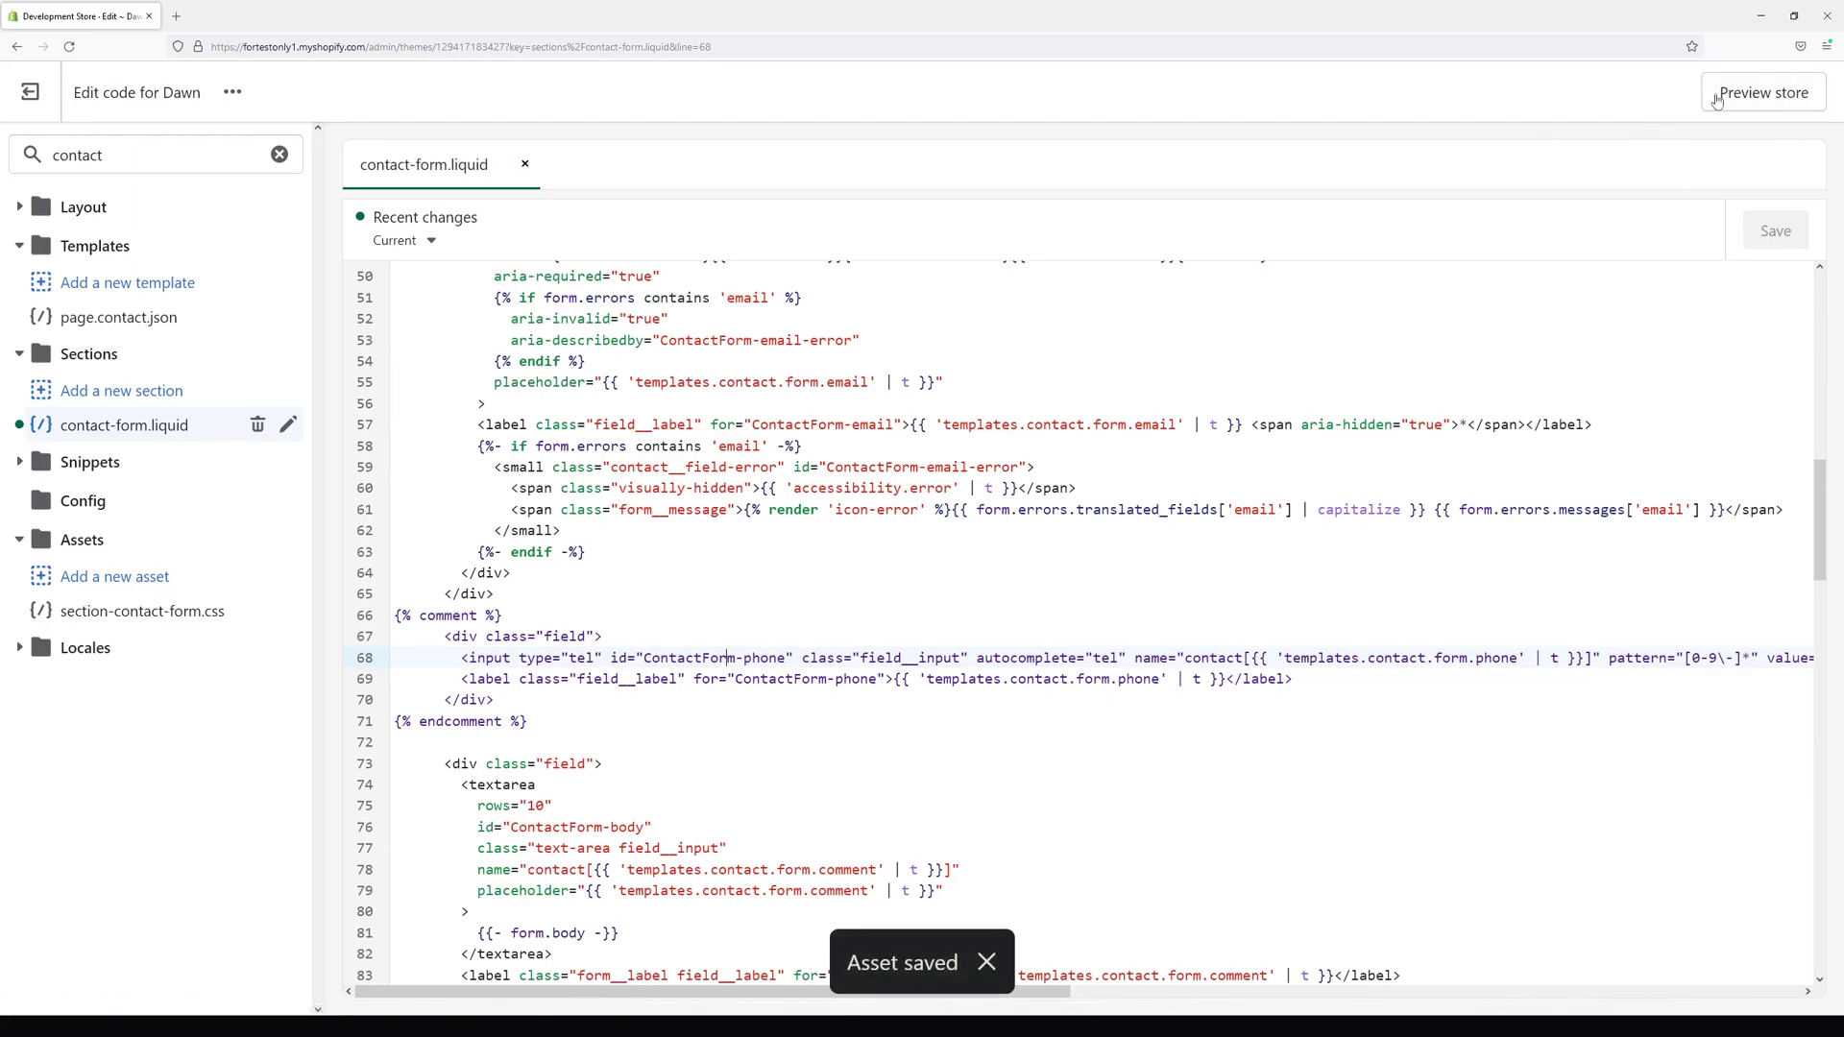
pyautogui.click(1766, 91)
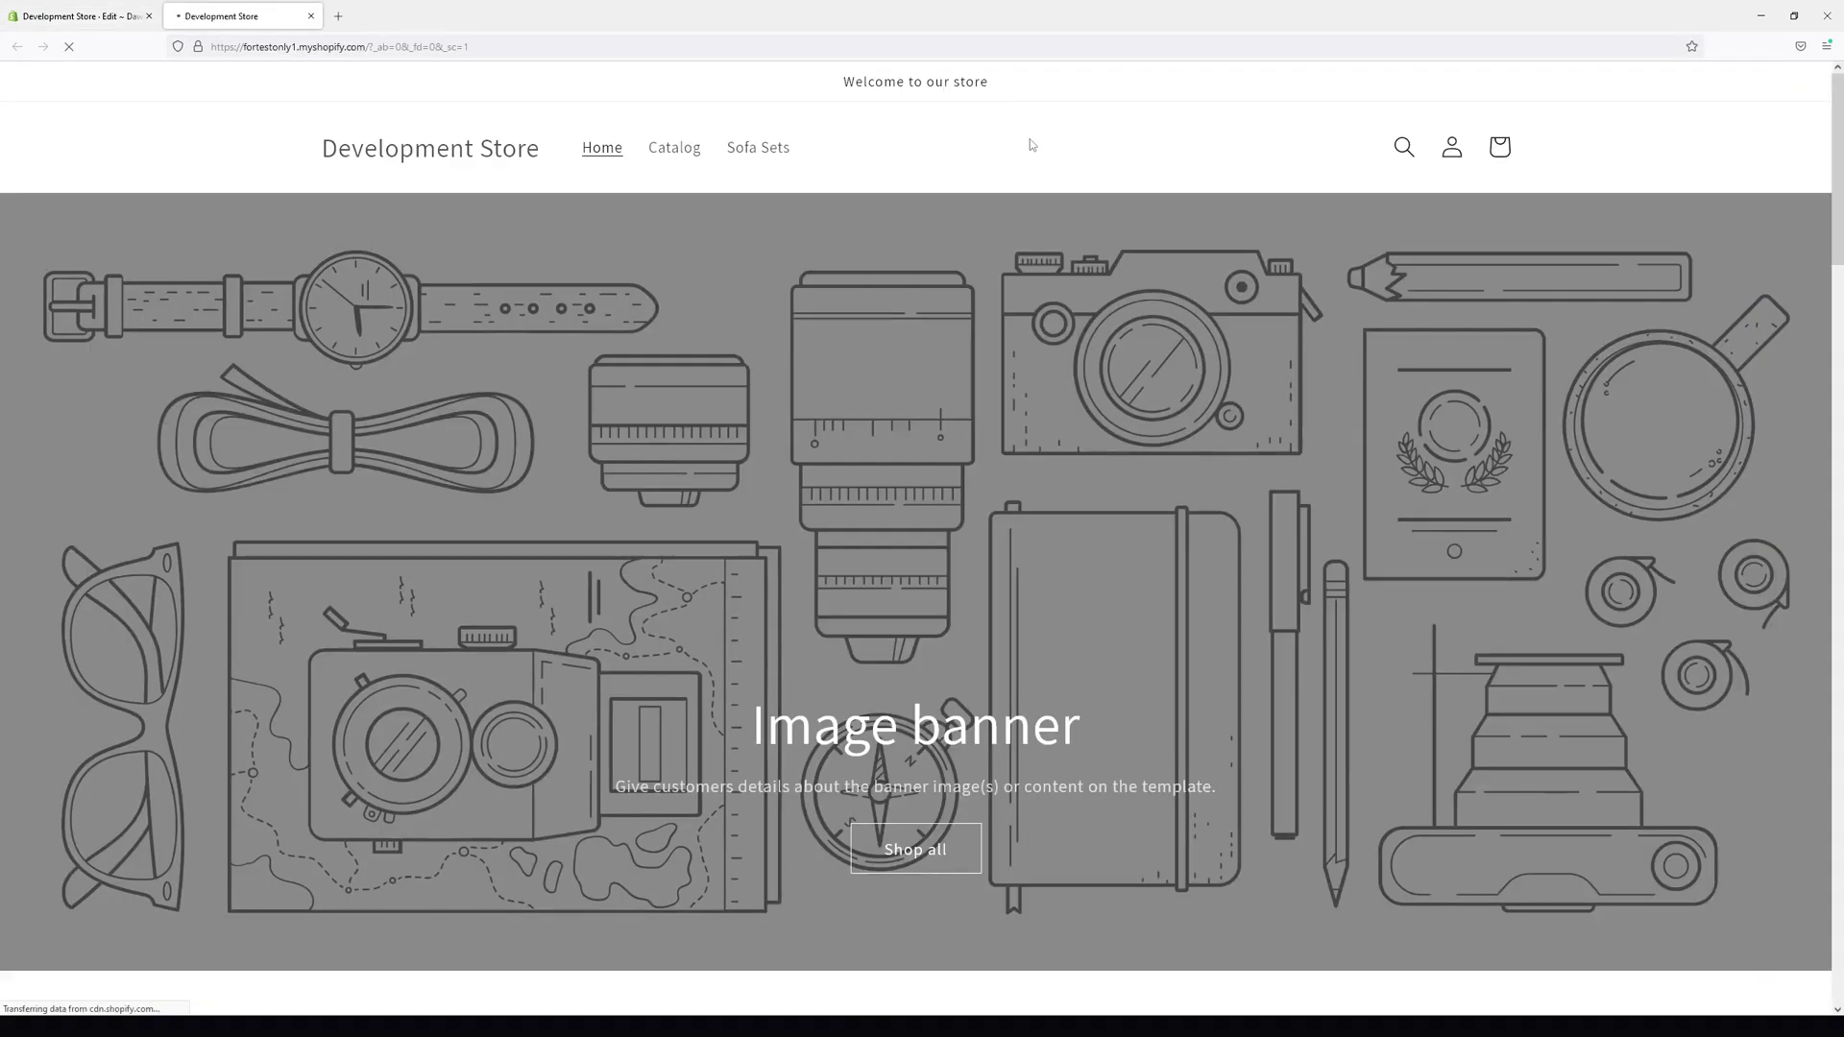
pyautogui.scroll(-10, 1047, 346)
pyautogui.scroll(-10, 979, 436)
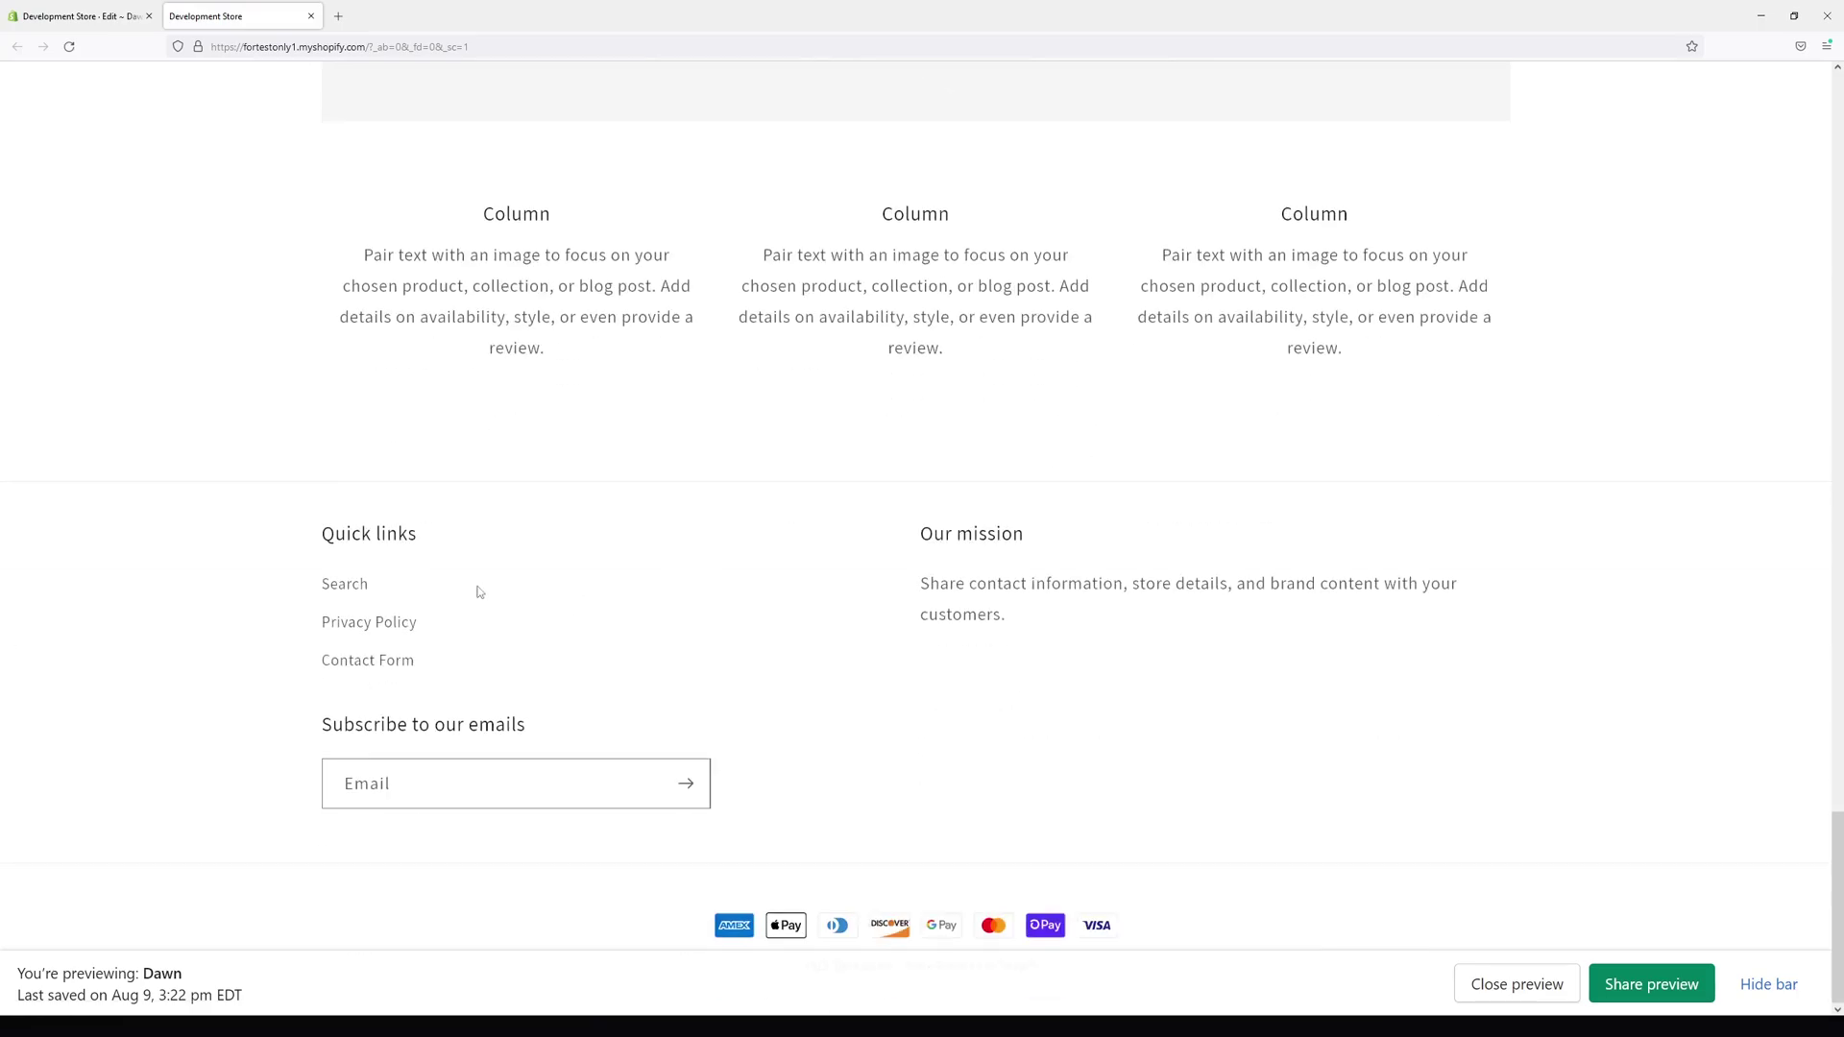
pyautogui.click(381, 663)
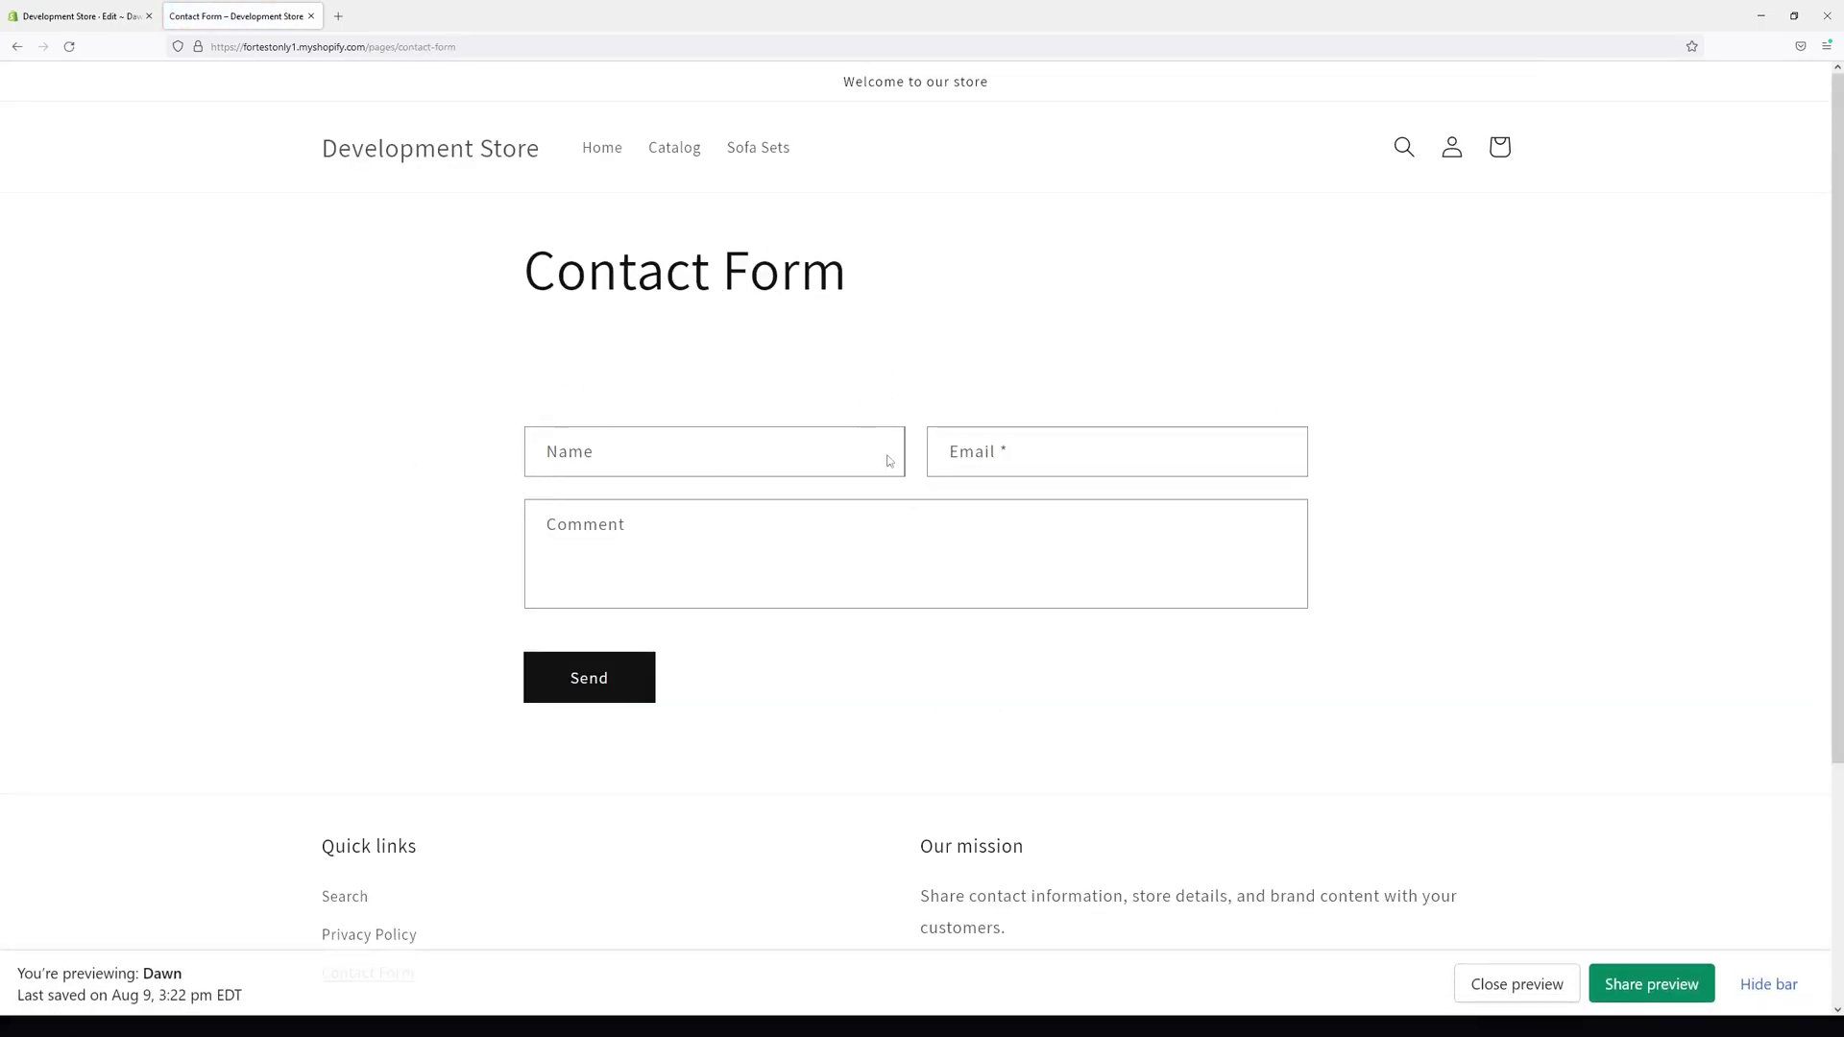
pyautogui.click(123, 13)
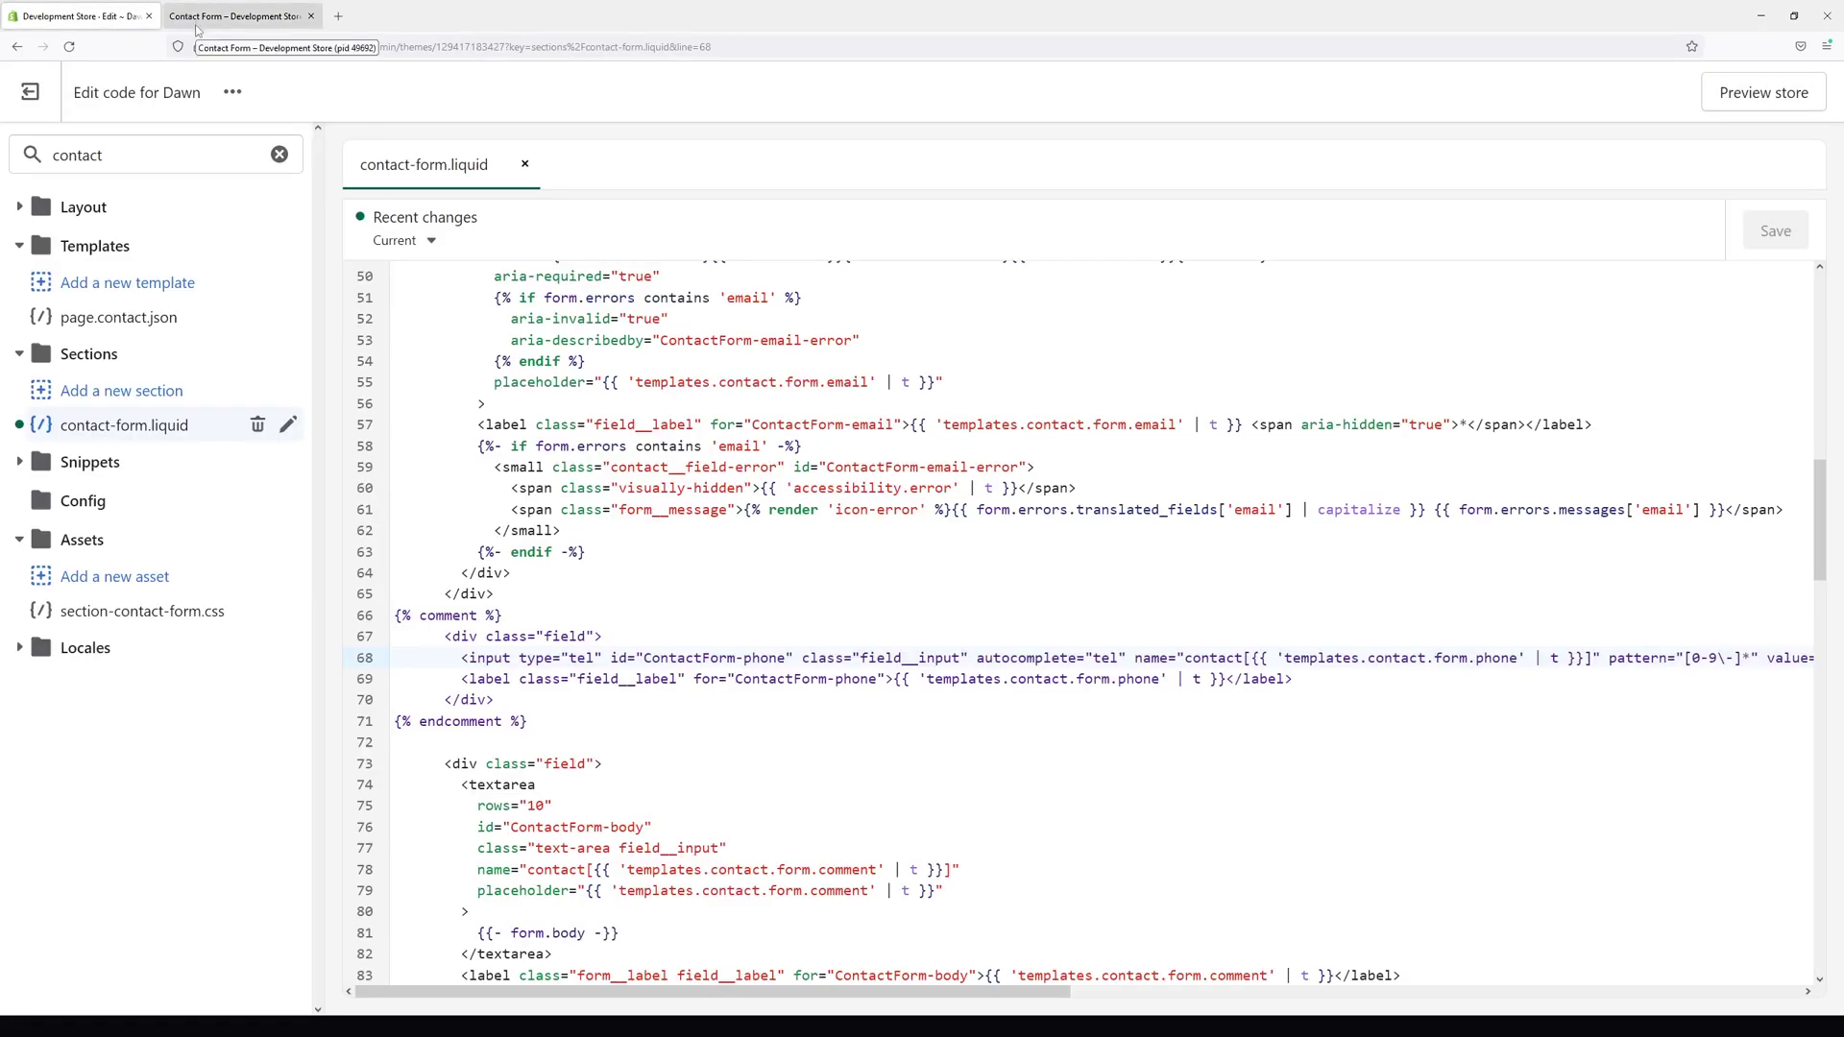